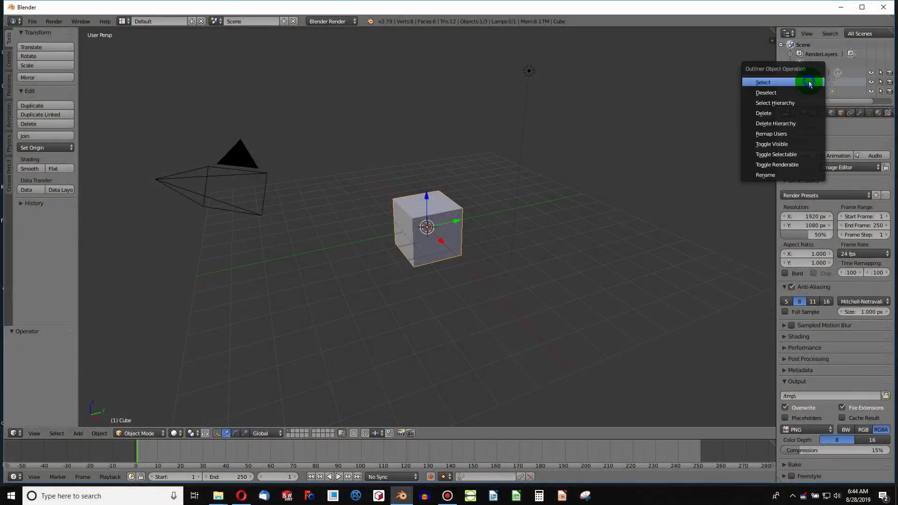
# - Delete the default Cube through the Outliner's right-click menu
pyautogui.click(774, 113)
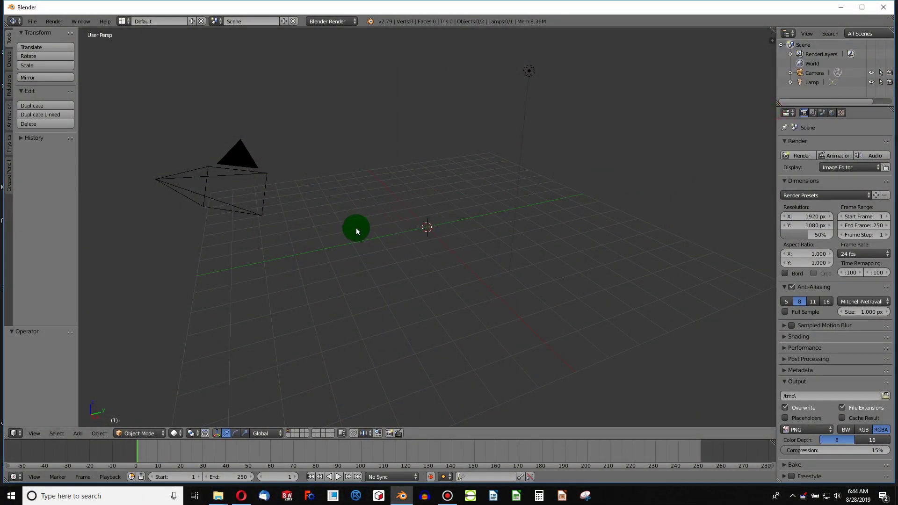
# - Select the camera and clear its rotation and location back to the origin
pyautogui.rightClick(183, 185)
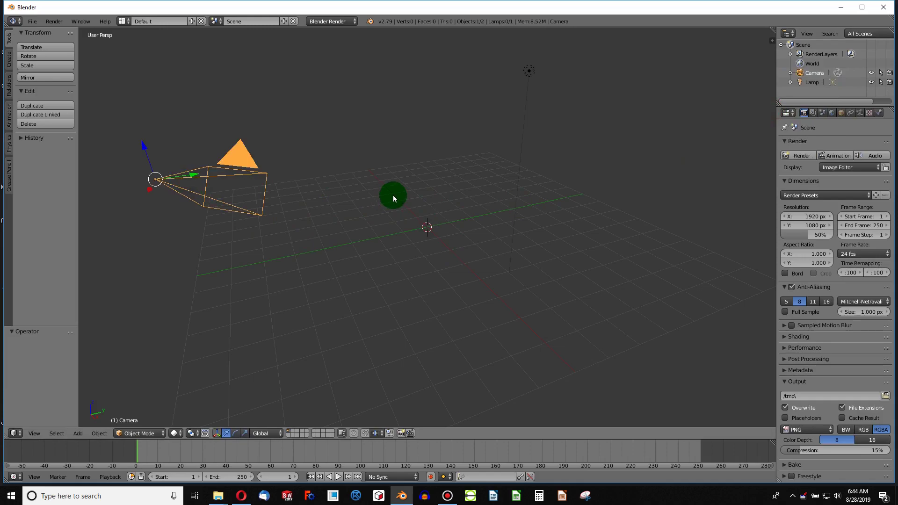
pyautogui.hotkey('alt', 'r')
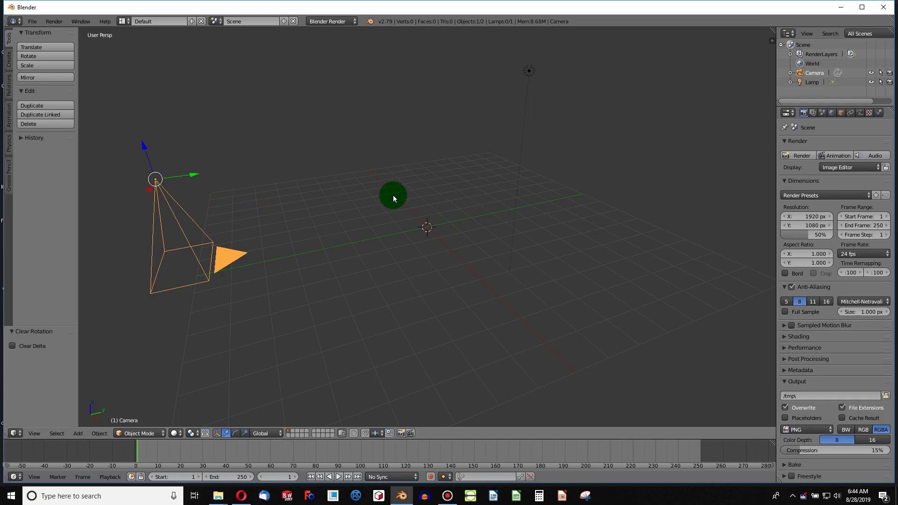
pyautogui.hotkey('alt', 'g')
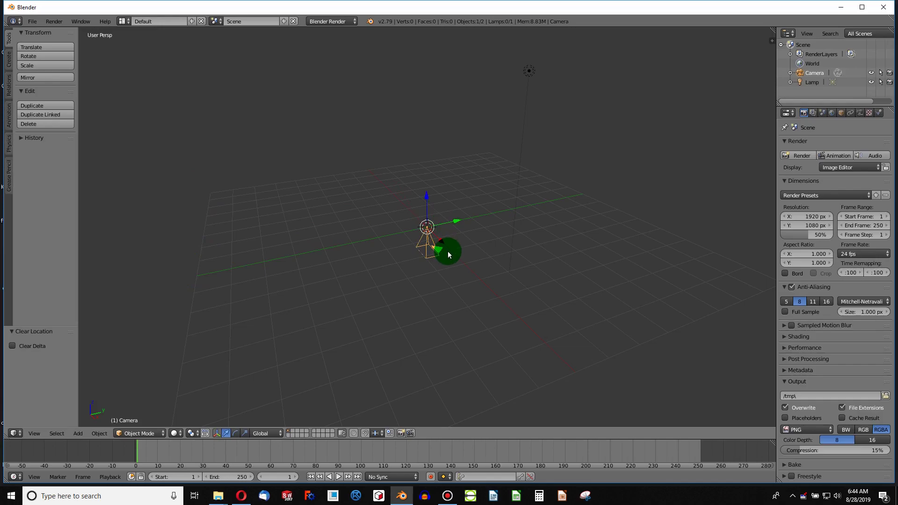
# - Rotate the camera 90° about Y and 90° about X, then move it 6.536 along X
pyautogui.press('r')
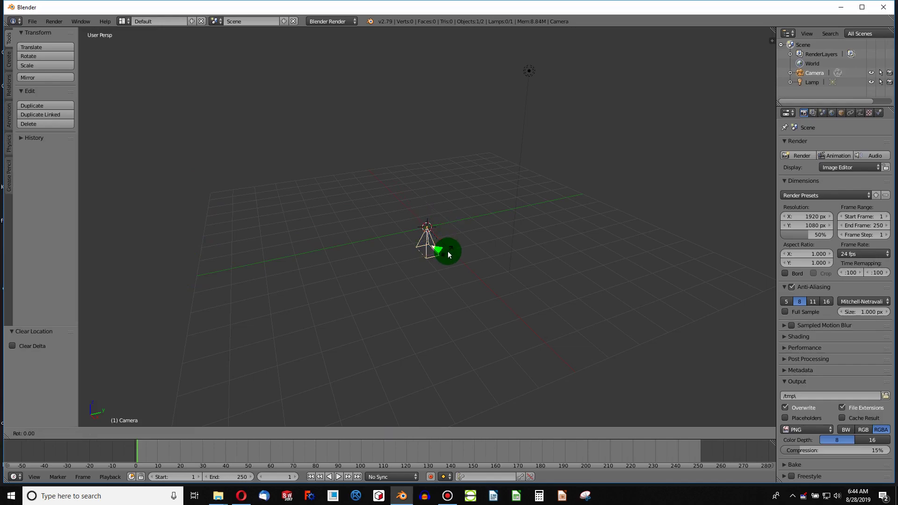
pyautogui.write('90')
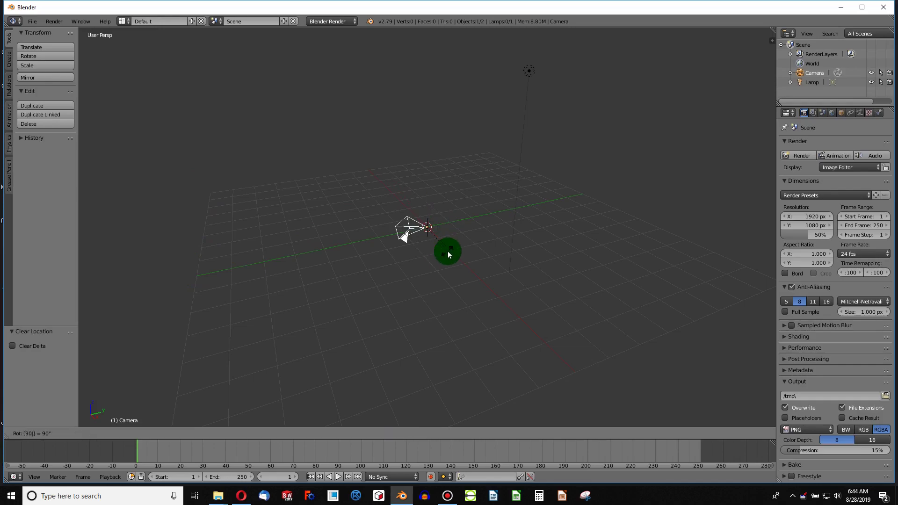
pyautogui.write('y')
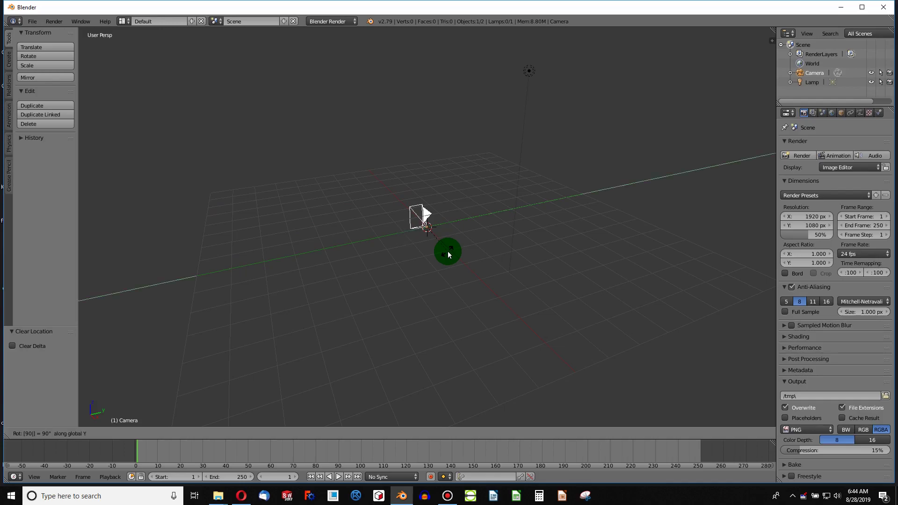
pyautogui.press('Return')
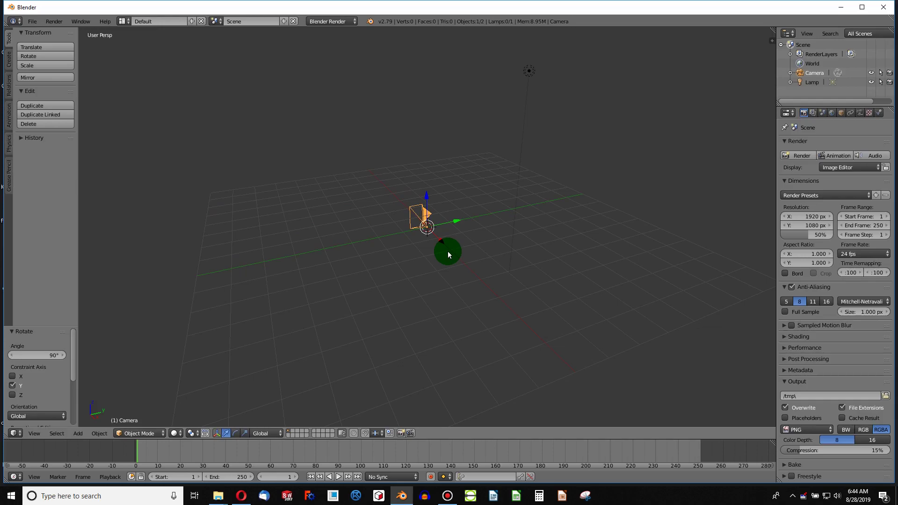
pyautogui.write('r9')
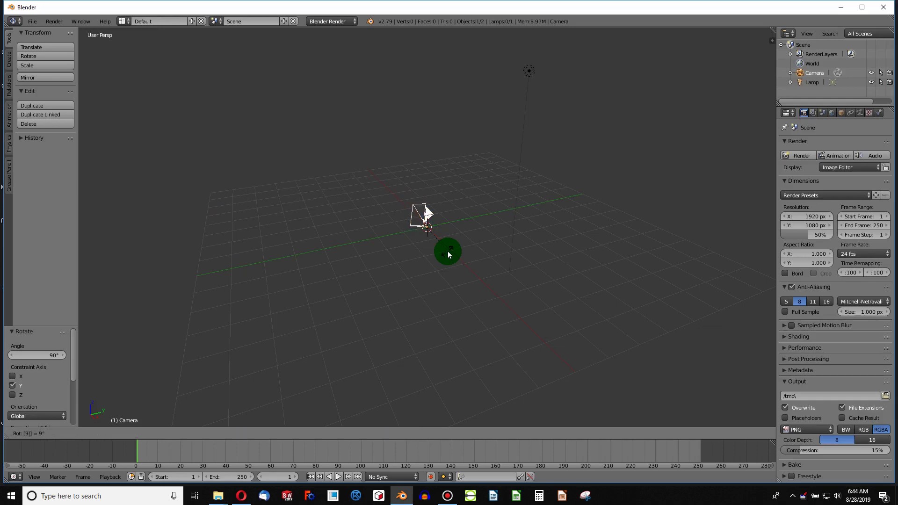
pyautogui.write('0x')
pyautogui.press('Return')
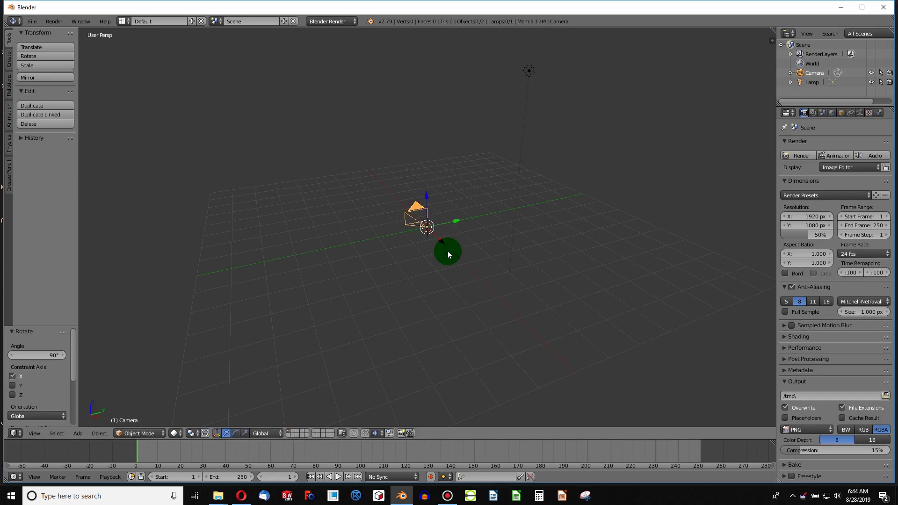
pyautogui.moveTo(442, 242); pyautogui.dragTo(550, 336)
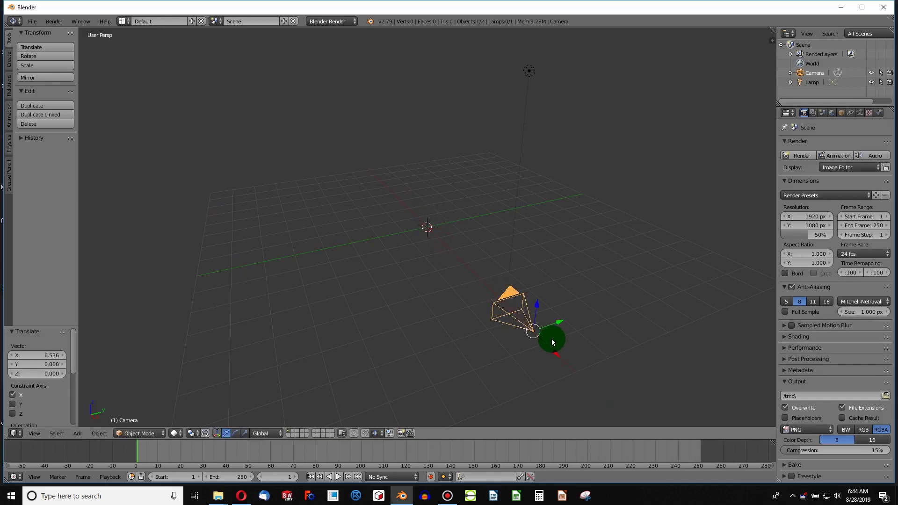
# - Import the Single Line chair model from an STL file
pyautogui.click(31, 24)
pyautogui.moveTo(76, 200)
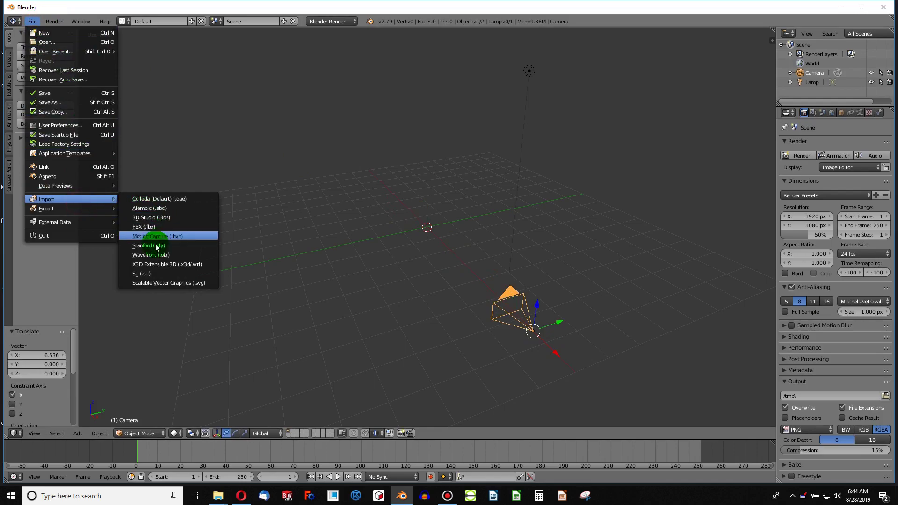
pyautogui.click(156, 273)
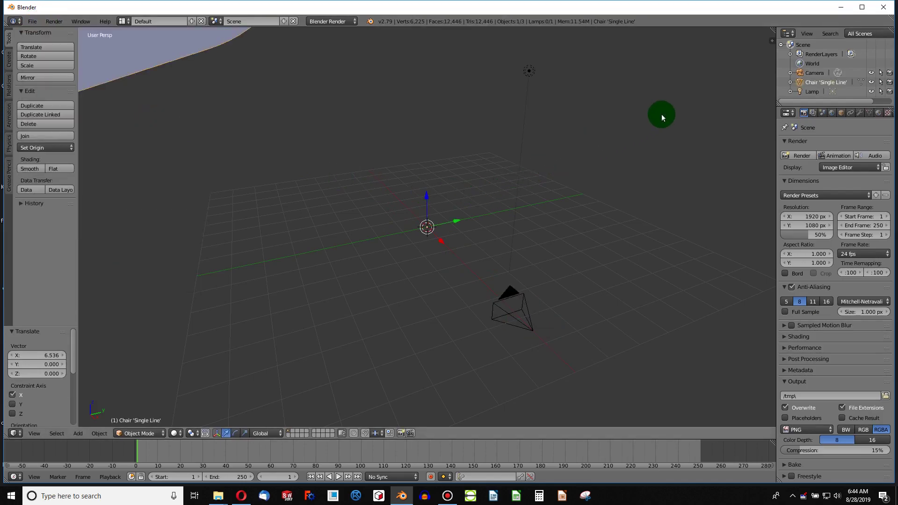
# - Scale the chair down to 0.781 over three resizes, then select the camera
pyautogui.press('s')
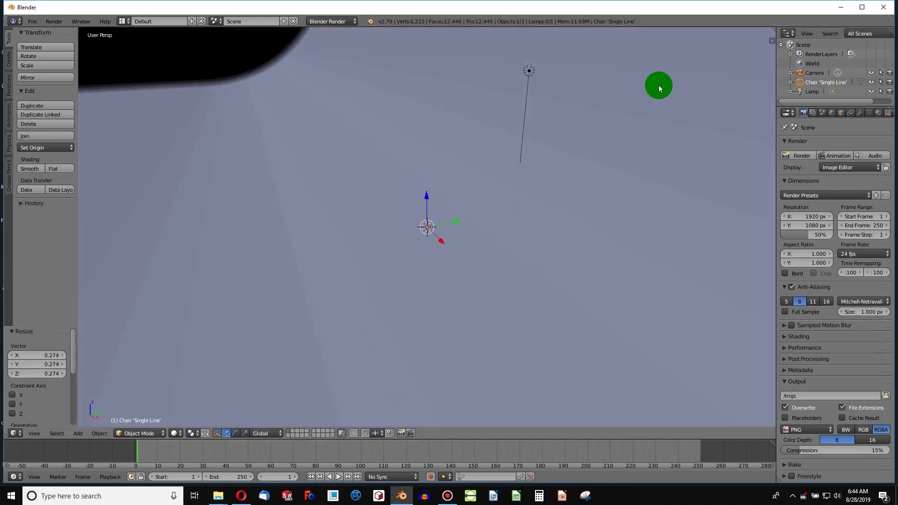
pyautogui.click(469, 211)
pyautogui.press('s')
pyautogui.click(507, 190)
pyautogui.press('s')
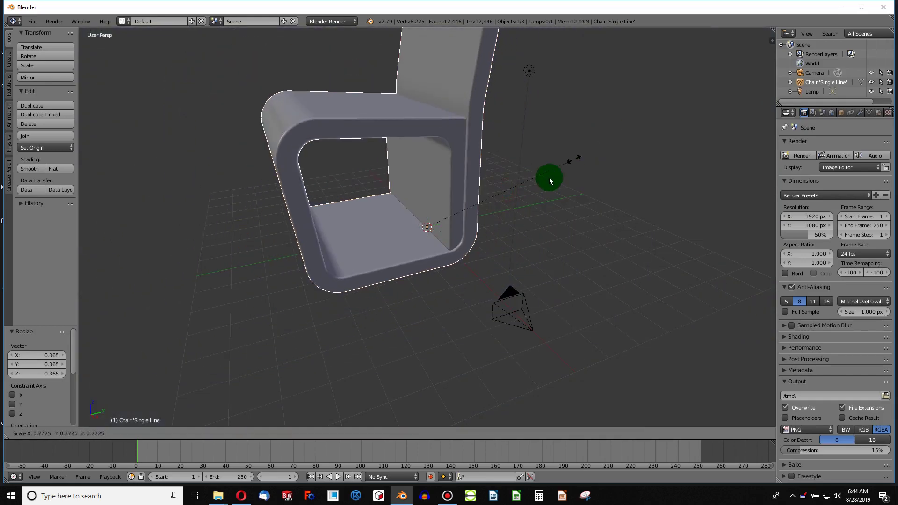
pyautogui.click(513, 202)
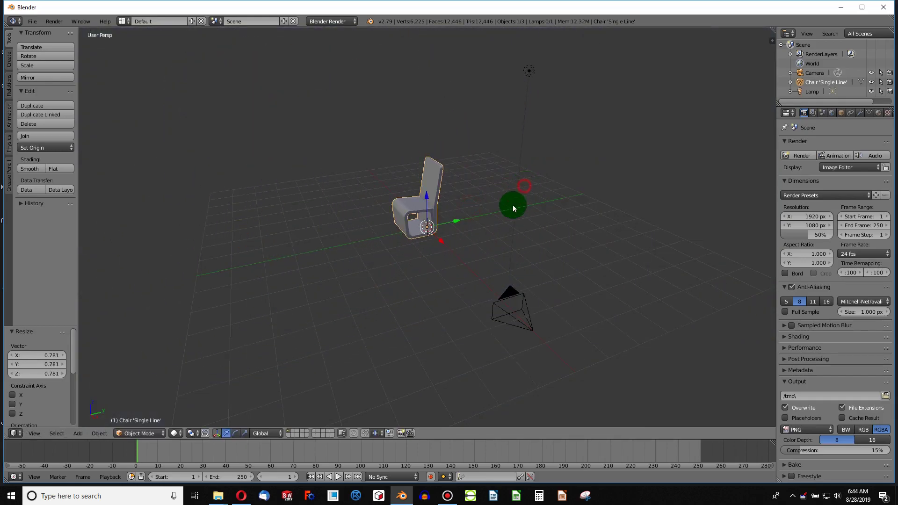
pyautogui.rightClick(503, 302)
# - Raise the camera along Z, tilt it 340° about Y, and lift it to 1.099
pyautogui.press('g')
pyautogui.press('z')
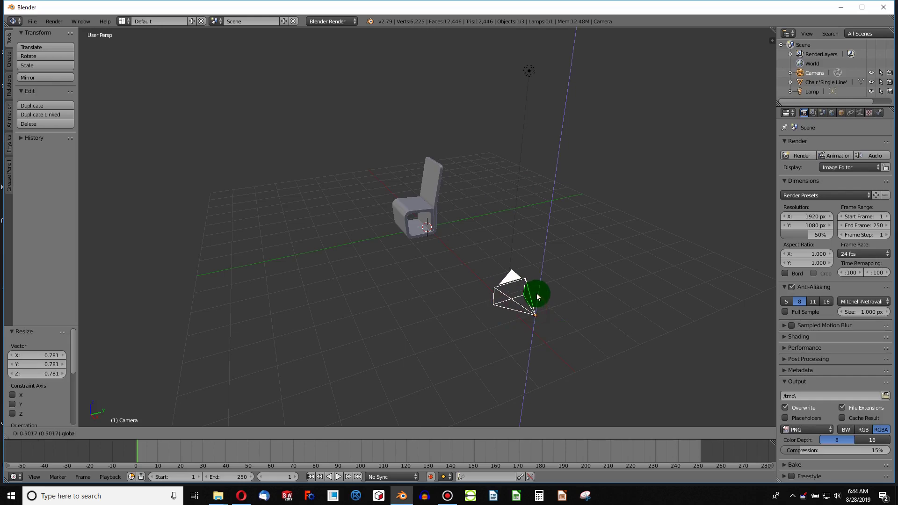
pyautogui.click(535, 295)
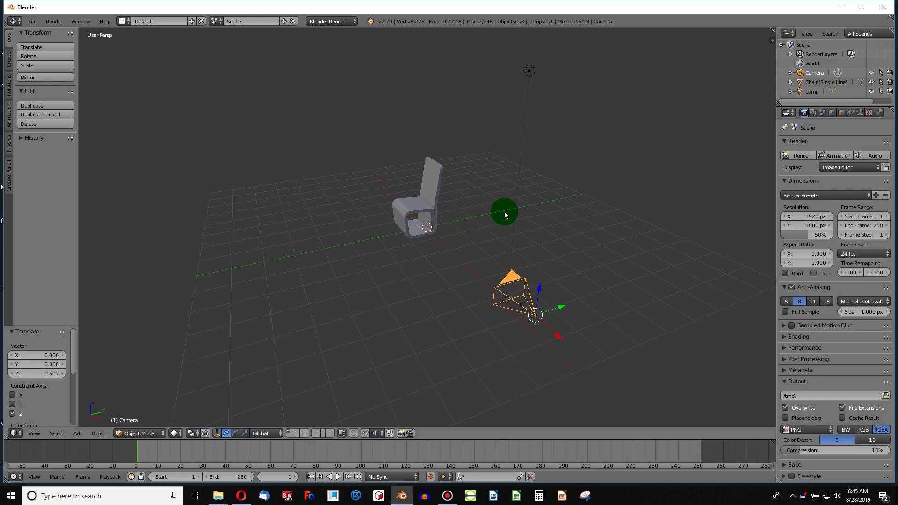
pyautogui.write('r')
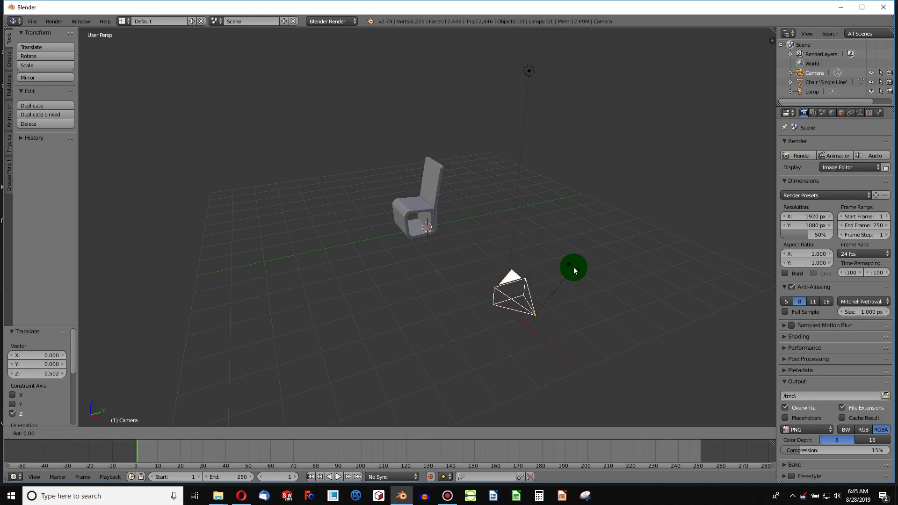
pyautogui.write('340')
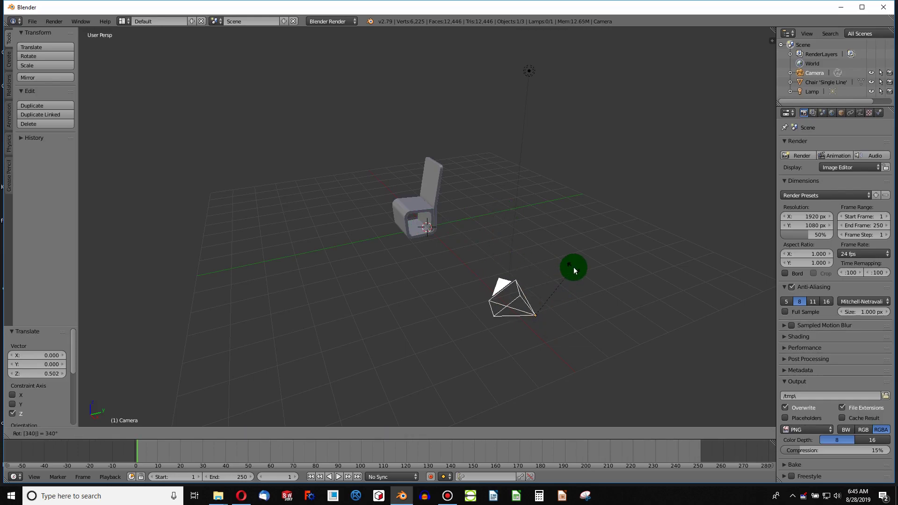
pyautogui.write('y')
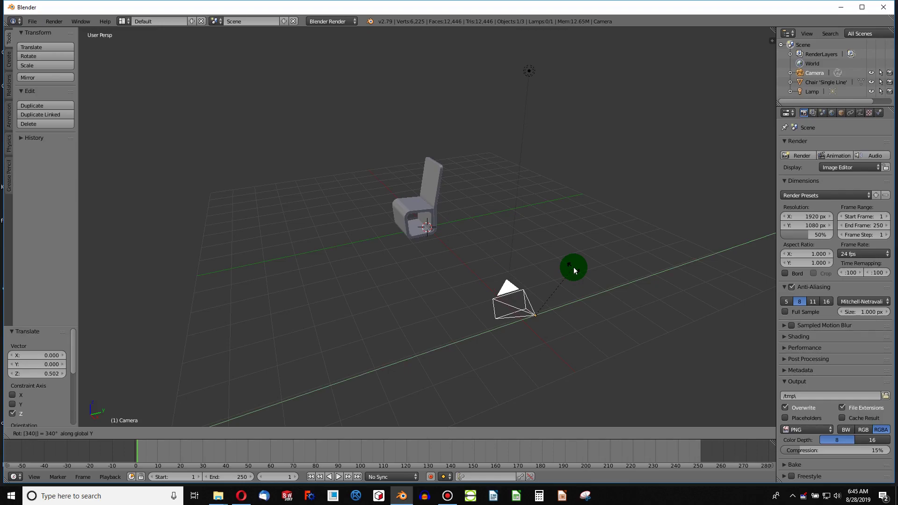
pyautogui.press('Return')
pyautogui.moveTo(573, 268)
pyautogui.mouseDown(button='middle')
pyautogui.moveTo(545, 262)
pyautogui.moveTo(569, 254)
pyautogui.moveTo(563, 288)
pyautogui.moveTo(562, 277)
pyautogui.mouseUp(button='middle')
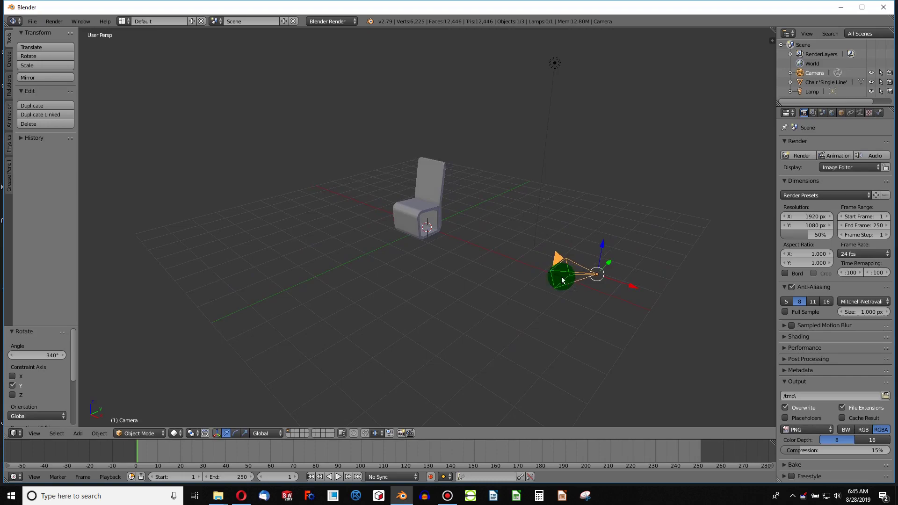
pyautogui.moveTo(599, 252); pyautogui.dragTo(605, 212)
pyautogui.moveTo(605, 212); pyautogui.dragTo(533, 245, button='middle')
# - Nudge the chair 0.015 along X
pyautogui.rightClick(435, 201)
pyautogui.scroll(3, 435, 201)
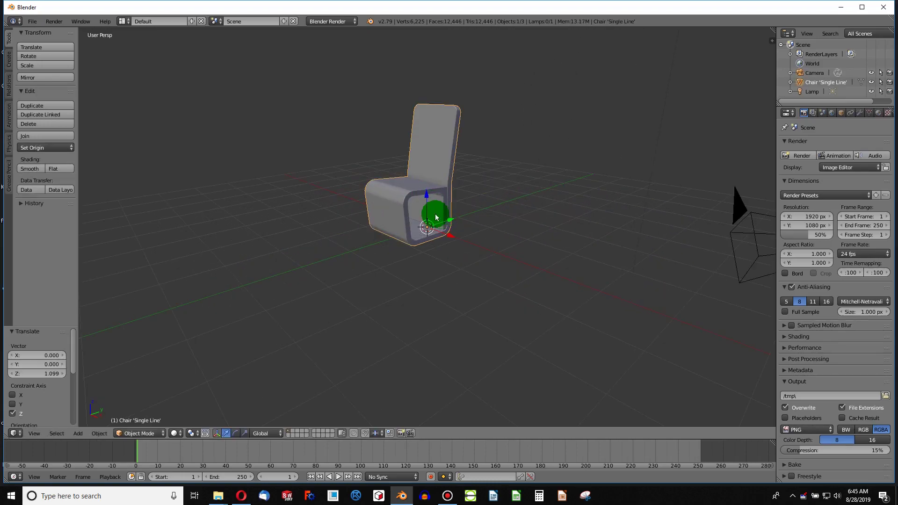
pyautogui.moveTo(428, 214); pyautogui.dragTo(461, 230)
pyautogui.scroll(-2, 458, 234)
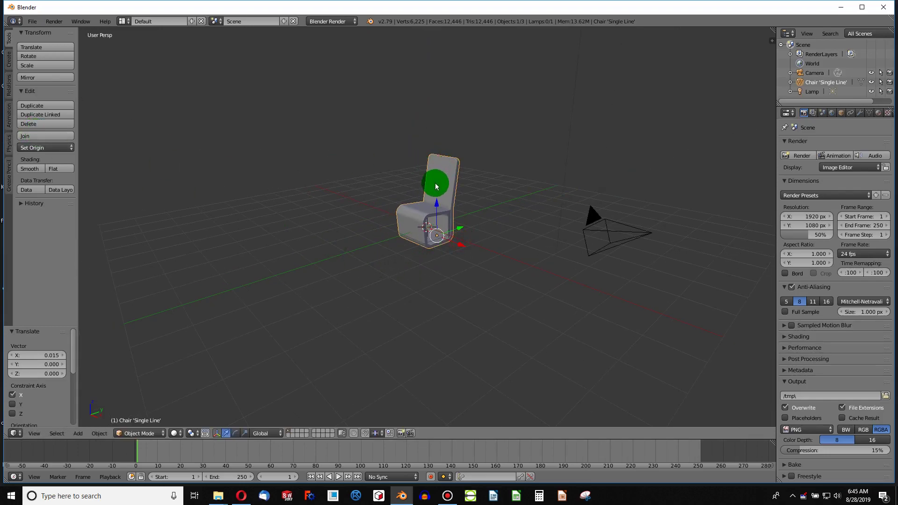
# - Snap the 3D cursor to the world origin with Cursor to Center
pyautogui.hotkey('shift', 's')
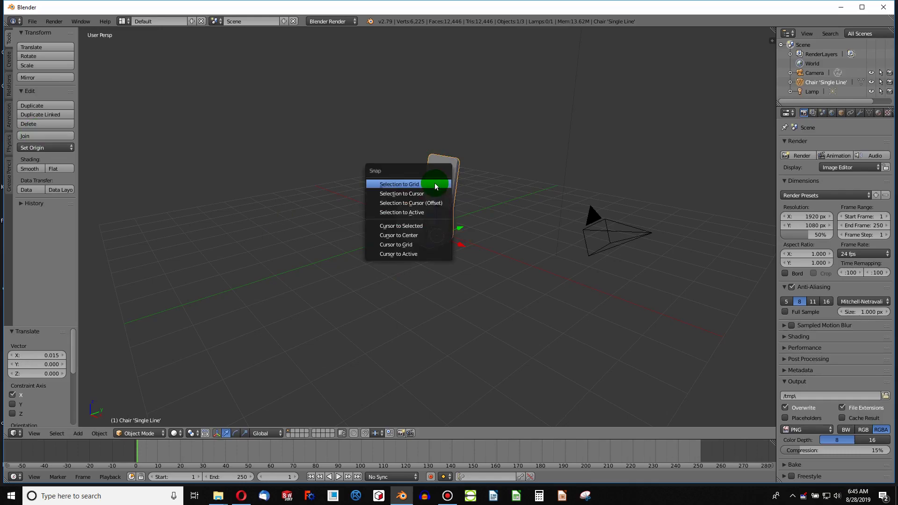
pyautogui.click(419, 235)
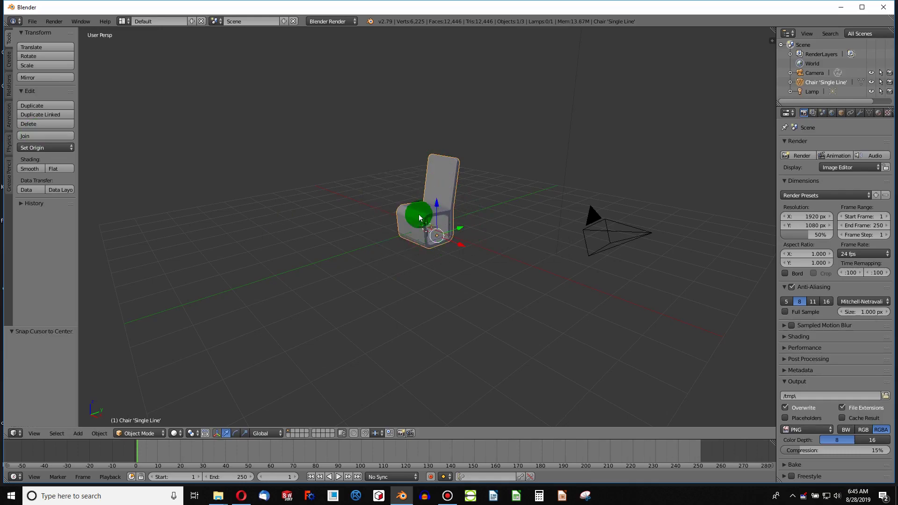
pyautogui.moveTo(419, 218); pyautogui.dragTo(446, 252, button='middle')
# - Add a Plain Axes Empty at the origin beneath the chair
pyautogui.click(8, 60)
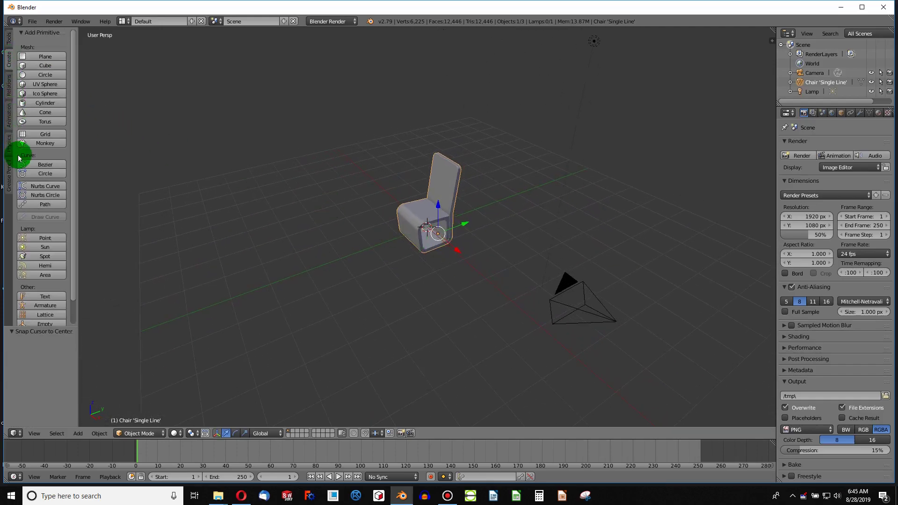
pyautogui.scroll(-2, 72, 279)
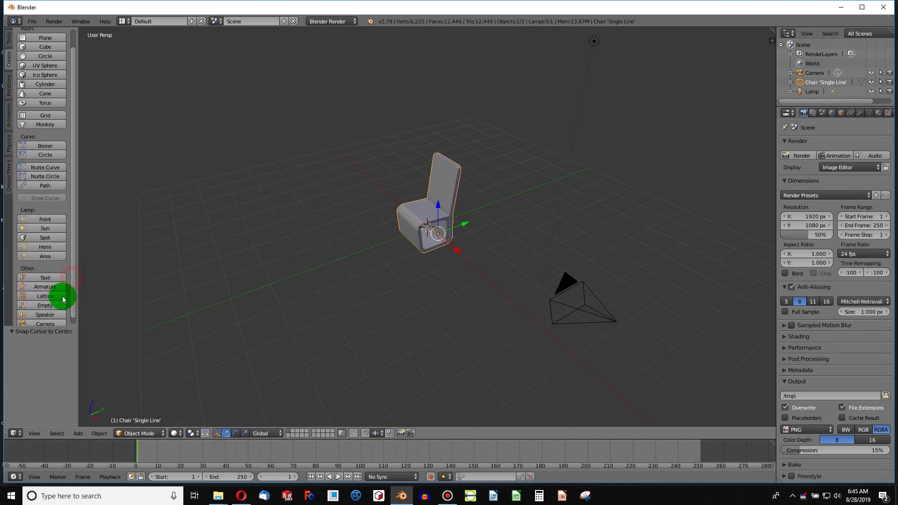
pyautogui.click(45, 305)
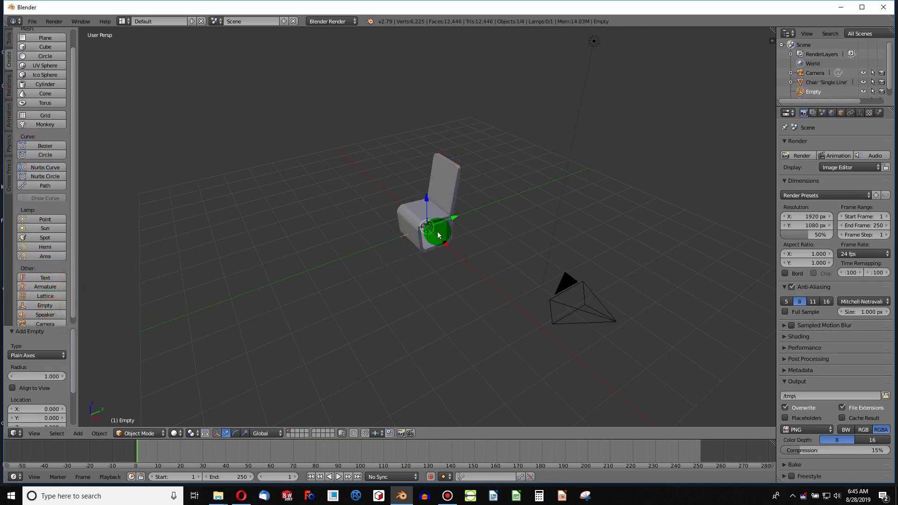
# - Enlarge the Empty to 5.106 and parent the camera to it as Object
pyautogui.press('s')
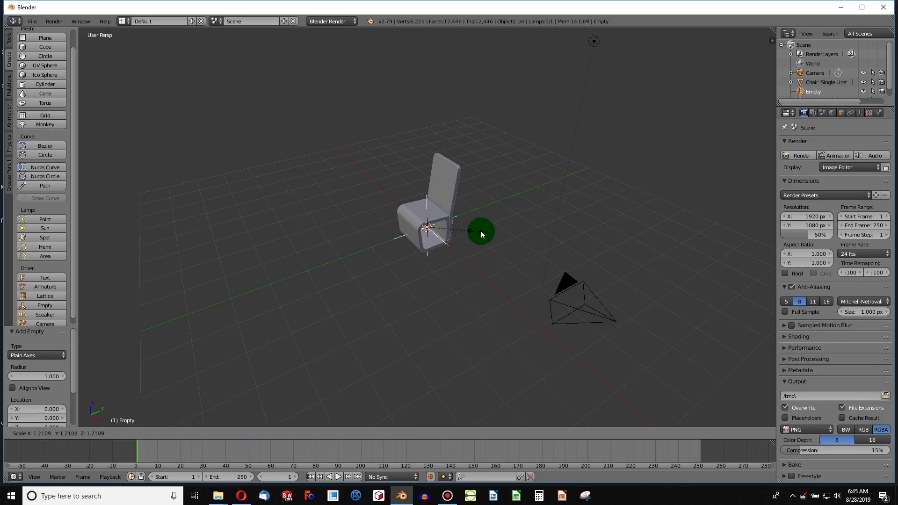
pyautogui.click(626, 234)
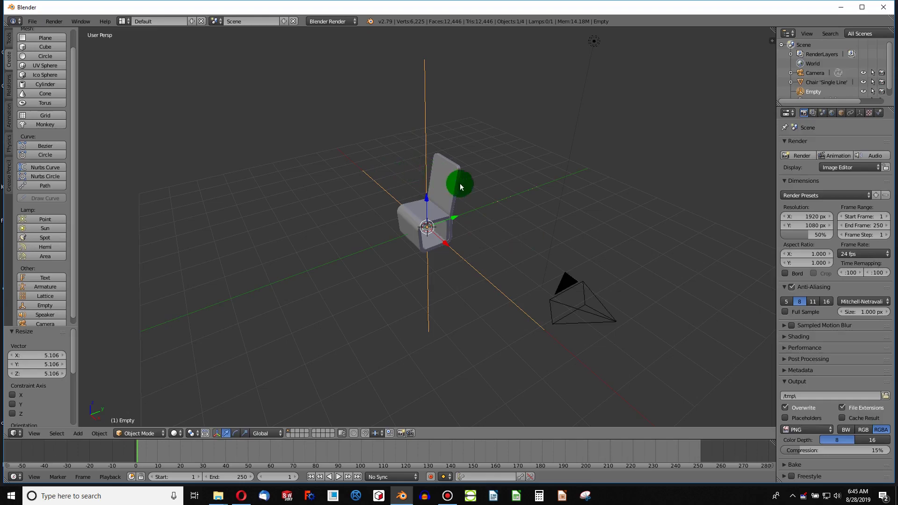
pyautogui.rightClick(616, 323)
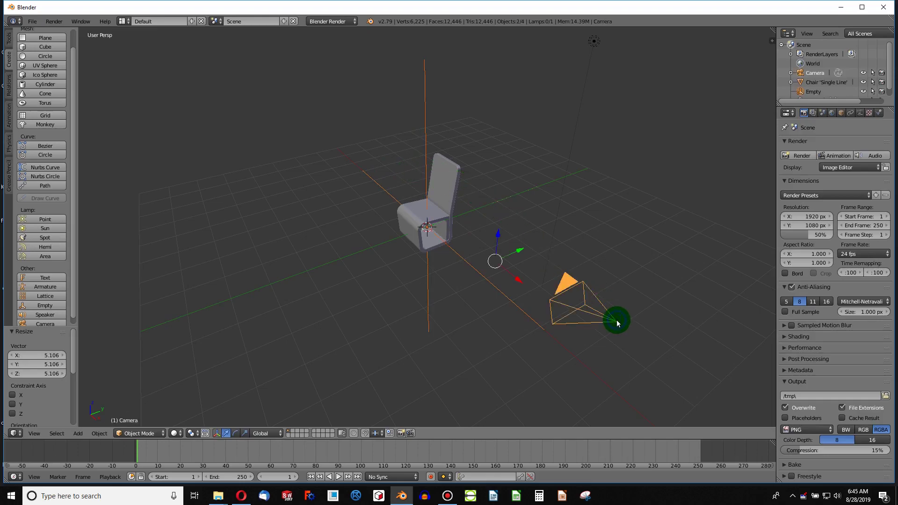
pyautogui.keyDown('shift'); pyautogui.rightClick(424, 93); pyautogui.keyUp('shift')
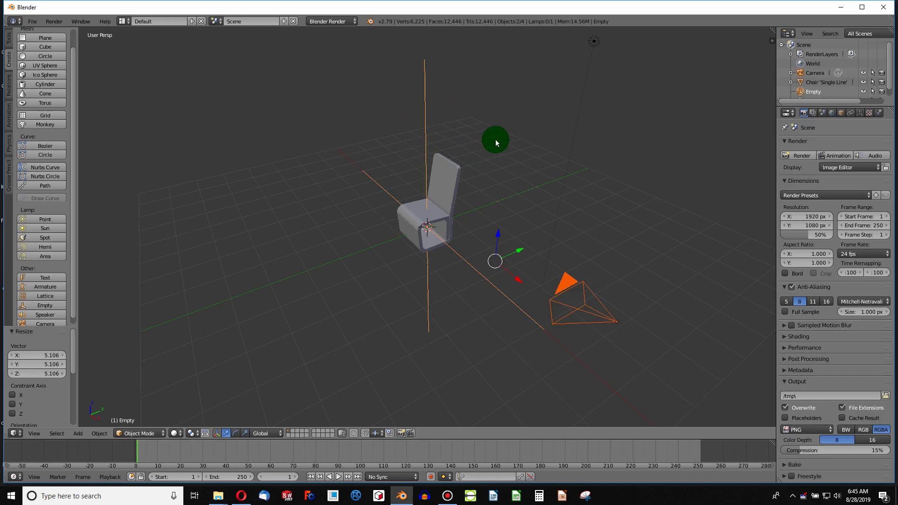
pyautogui.hotkey('ctrl', 'p')
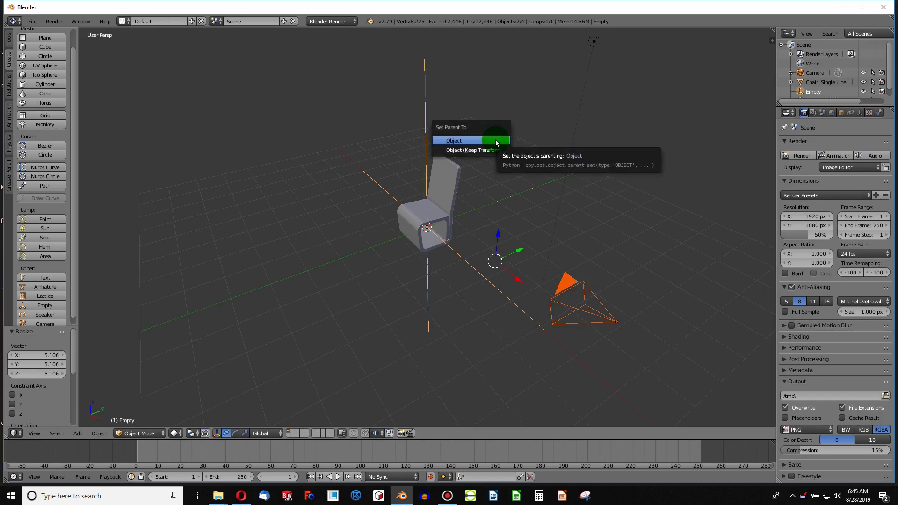
pyautogui.click(496, 142)
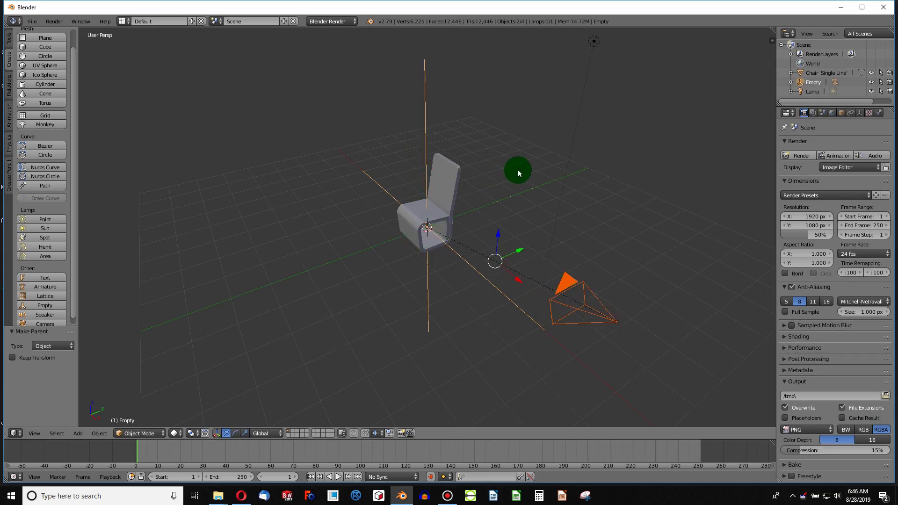
pyautogui.press('r')
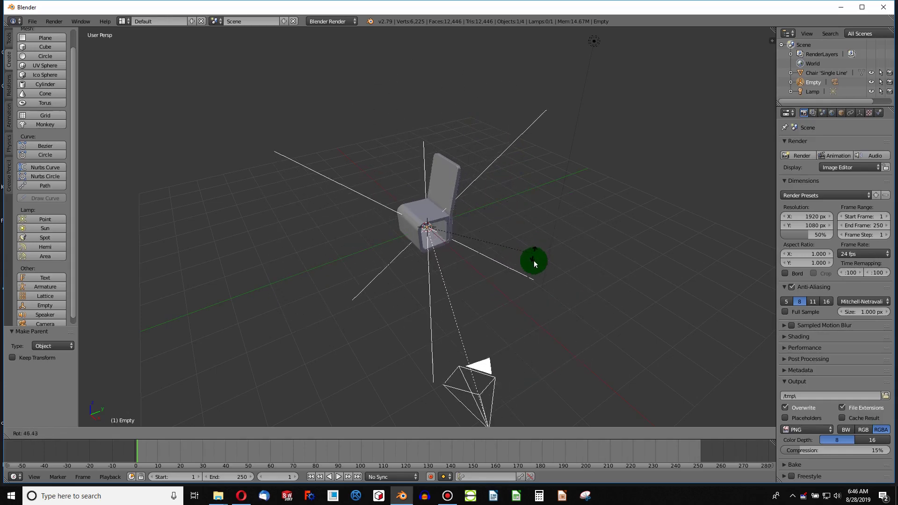
pyautogui.click(510, 193)
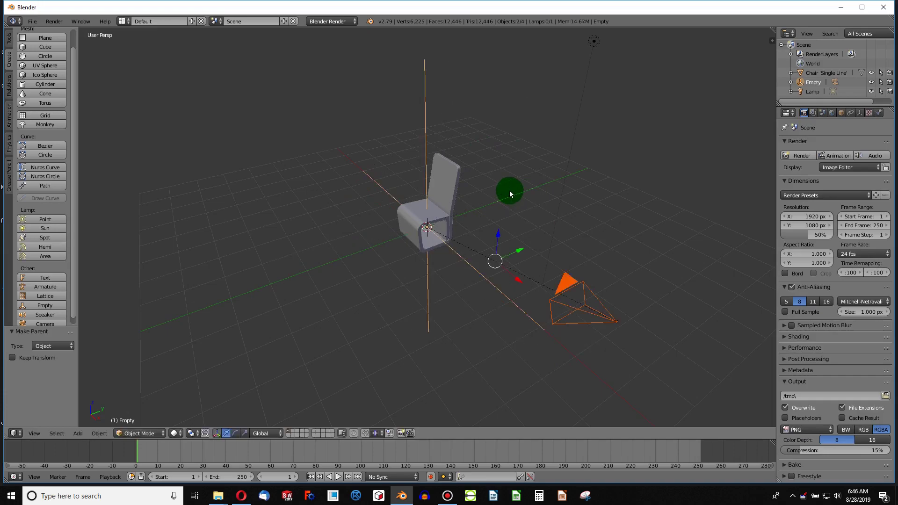
pyautogui.click(557, 219)
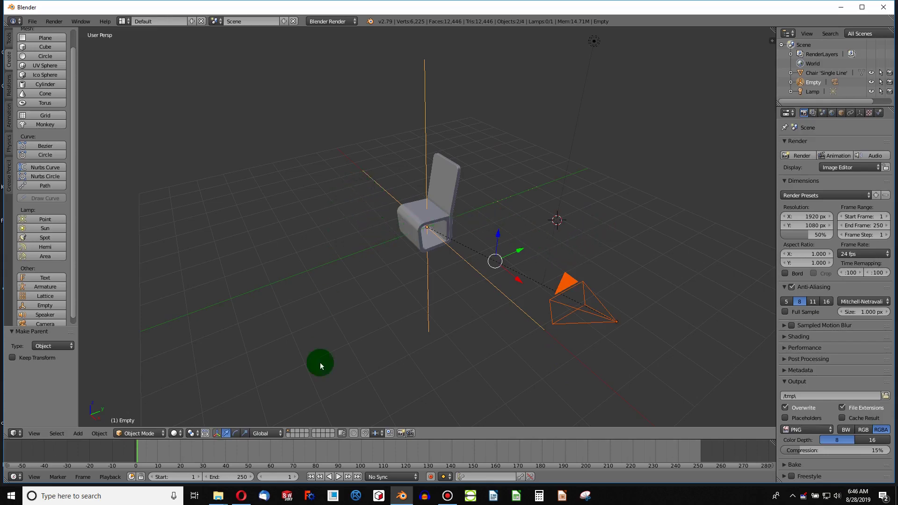
# - Enlarge the timeline, enable auto-keying, and key the Empty's location at frame 1
pyautogui.moveTo(419, 439); pyautogui.dragTo(417, 381)
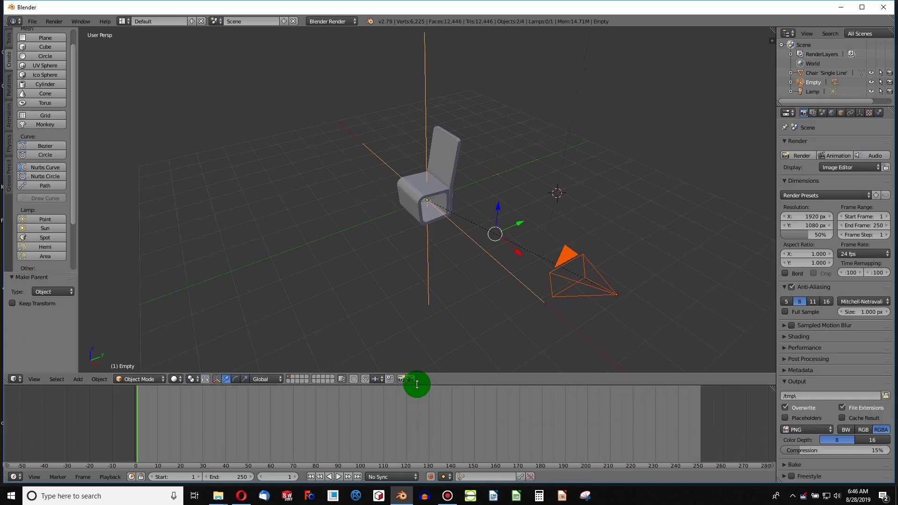
pyautogui.click(422, 314)
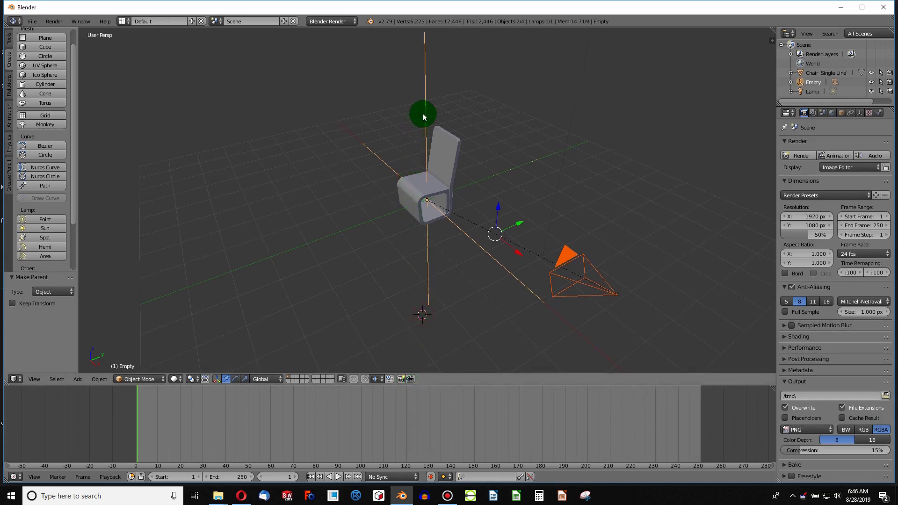
pyautogui.hotkey('ctrl', 'z')
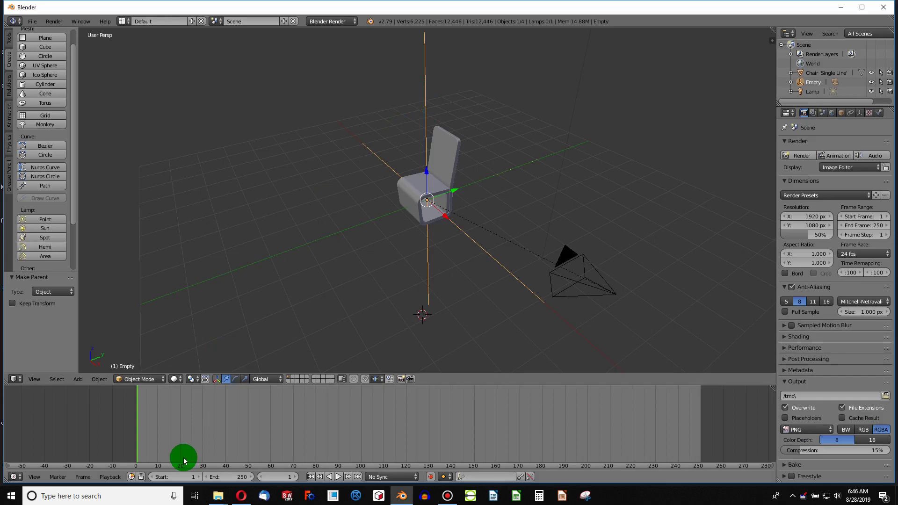
pyautogui.click(431, 477)
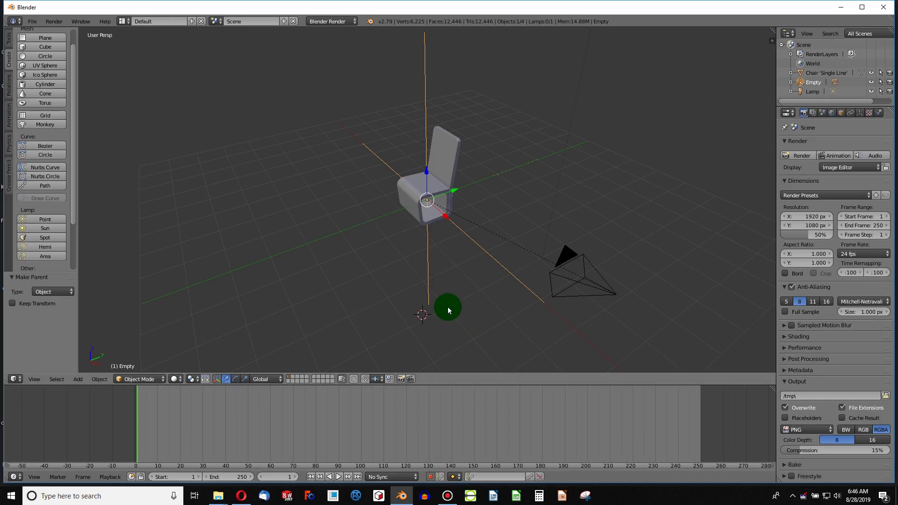
pyautogui.press('i')
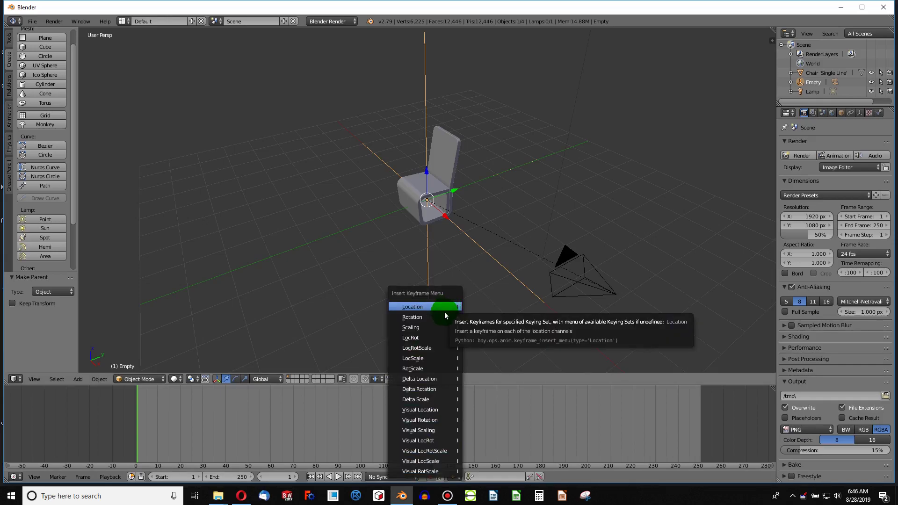
pyautogui.click(445, 308)
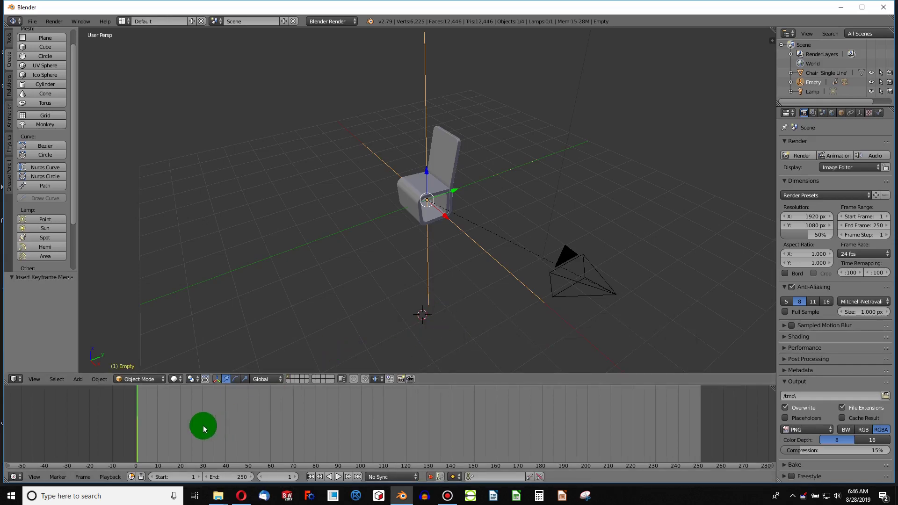
# - At frame 75, rotate the Empty 180° about Z
pyautogui.hotkey('alt', 'a')
pyautogui.moveTo(139, 425)
pyautogui.mouseDown()
pyautogui.moveTo(306, 427)
pyautogui.moveTo(305, 394)
pyautogui.moveTo(302, 409)
pyautogui.mouseUp()
pyautogui.hotkey('alt', 'a')
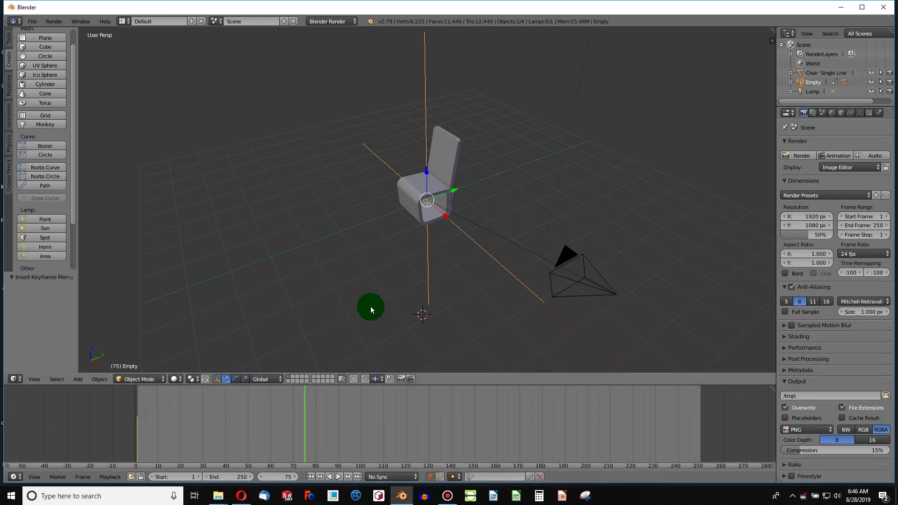
pyautogui.press('r')
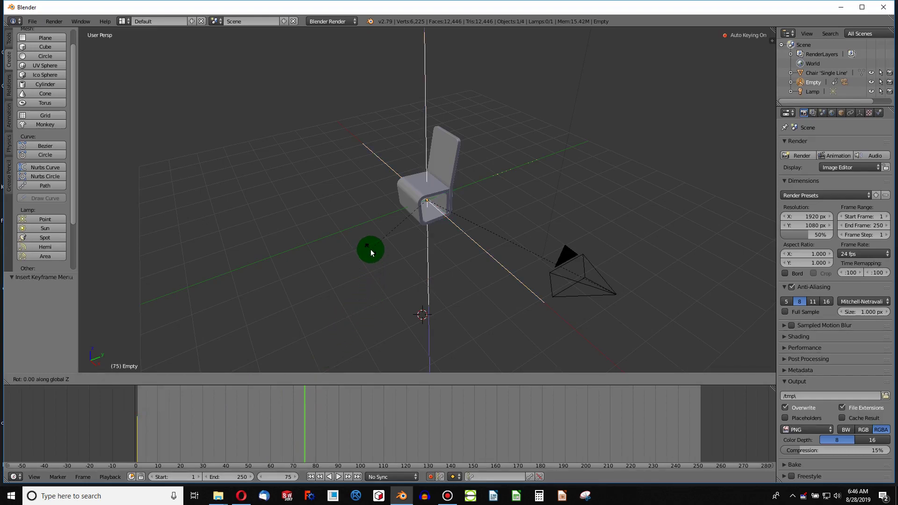
pyautogui.write('180')
pyautogui.press('Return')
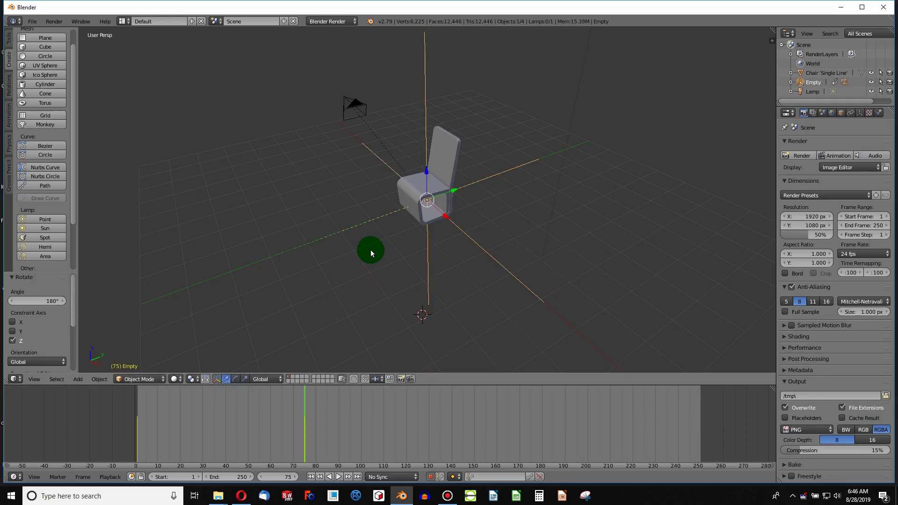
# - At frame 150, rotate the Empty another 180° about Z, then scrub back to frame 60
pyautogui.hotkey('alt', 'a')
pyautogui.click(304, 397)
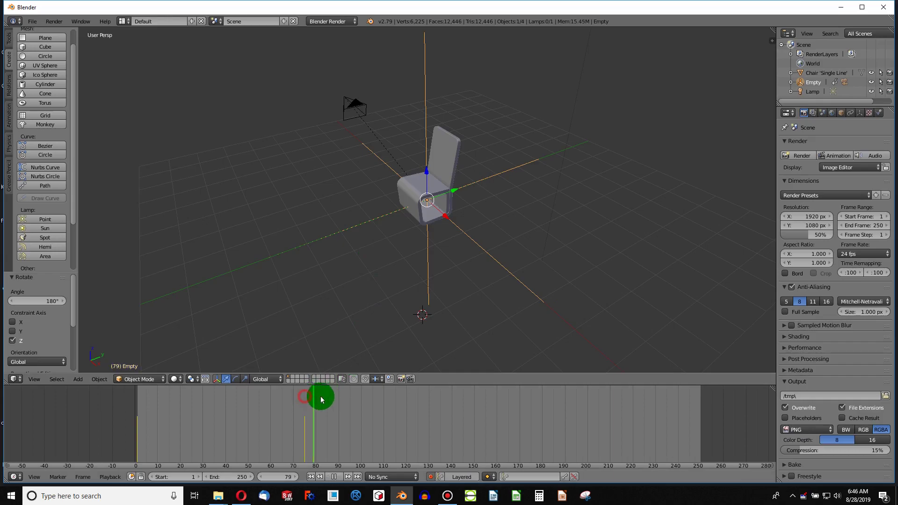
pyautogui.moveTo(321, 398); pyautogui.dragTo(474, 403)
pyautogui.hotkey('alt', 'a')
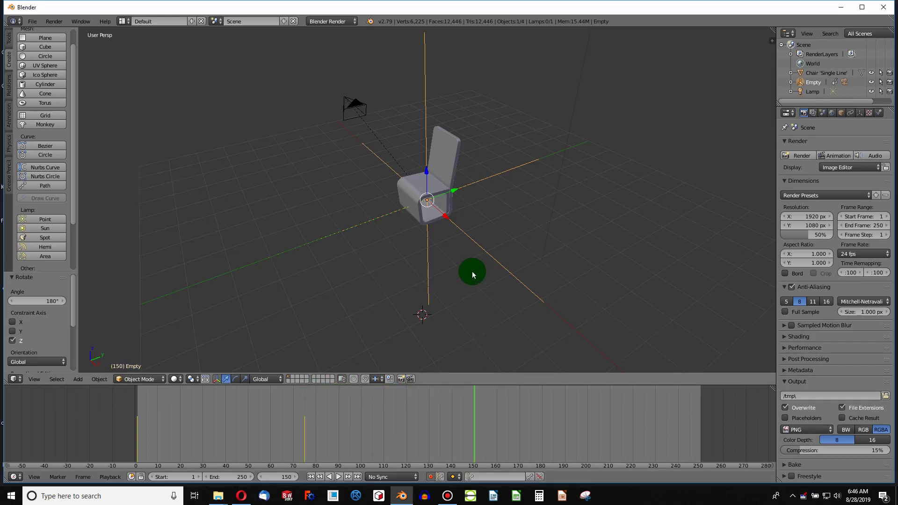
pyautogui.press('r')
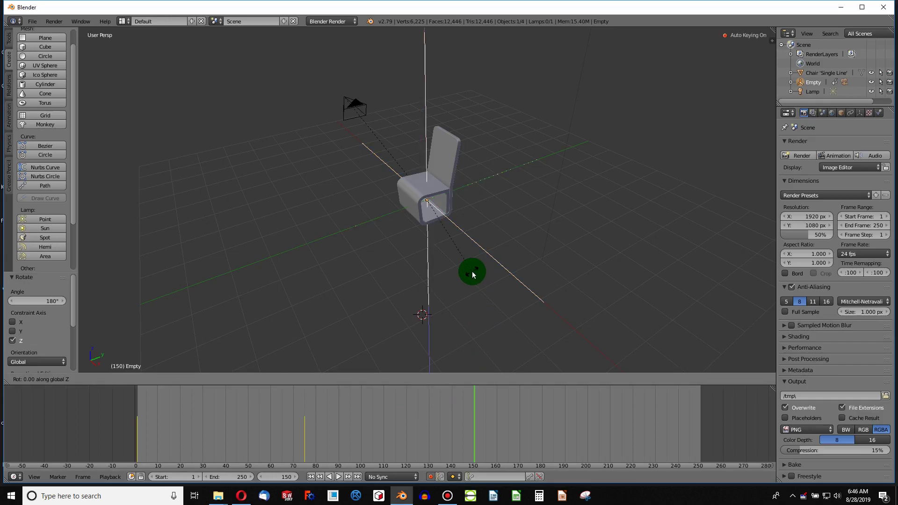
pyautogui.write('180')
pyautogui.press('Return')
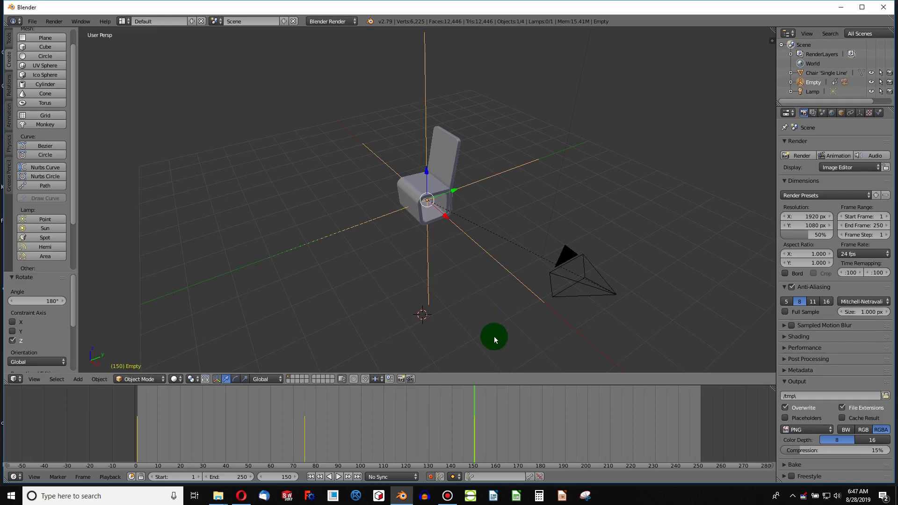
pyautogui.moveTo(472, 391); pyautogui.dragTo(135, 420)
pyautogui.click(333, 476)
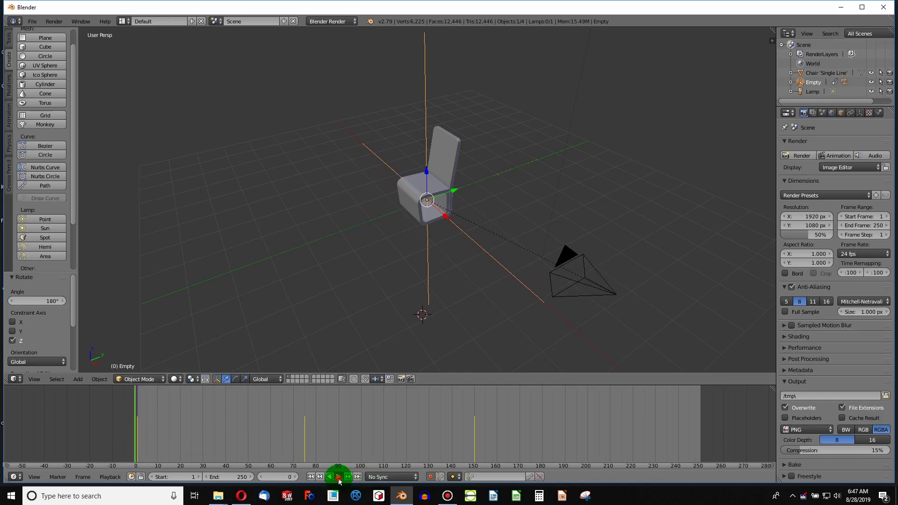
pyautogui.click(338, 477)
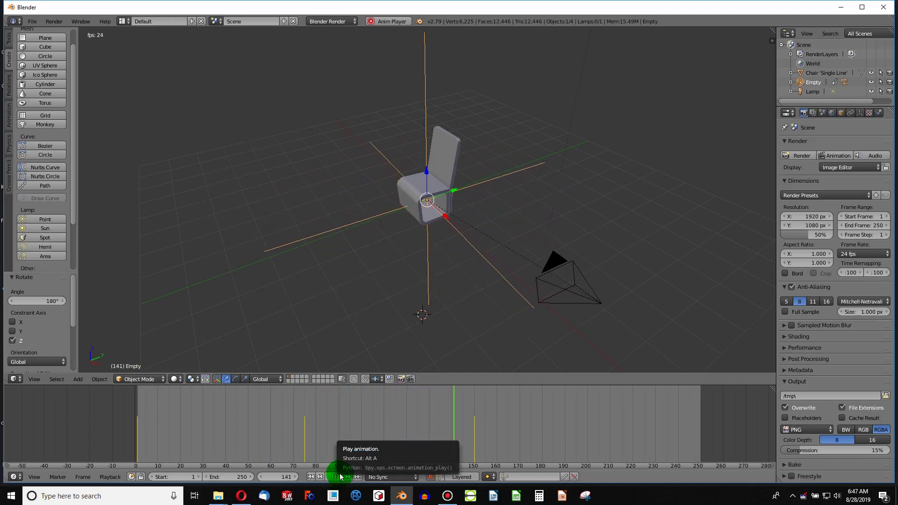
pyautogui.press('space')
pyautogui.press('Escape')
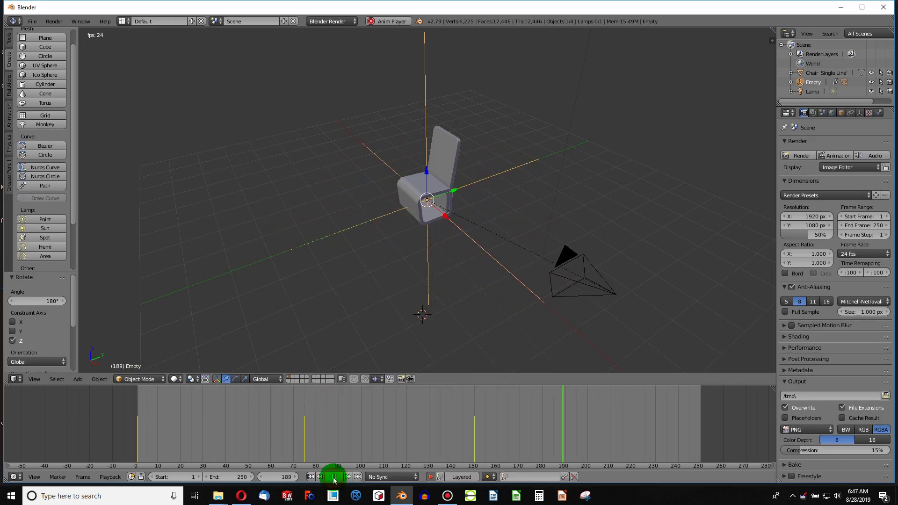
pyautogui.click(333, 477)
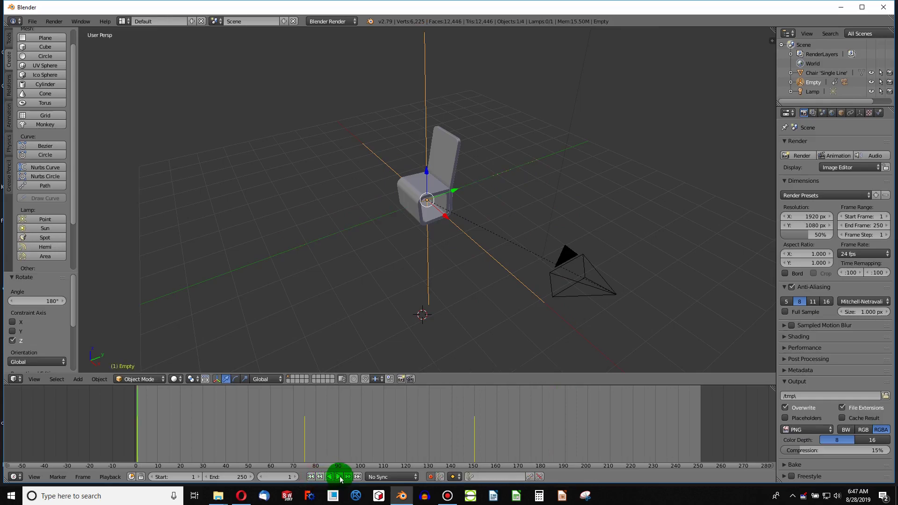
pyautogui.click(339, 476)
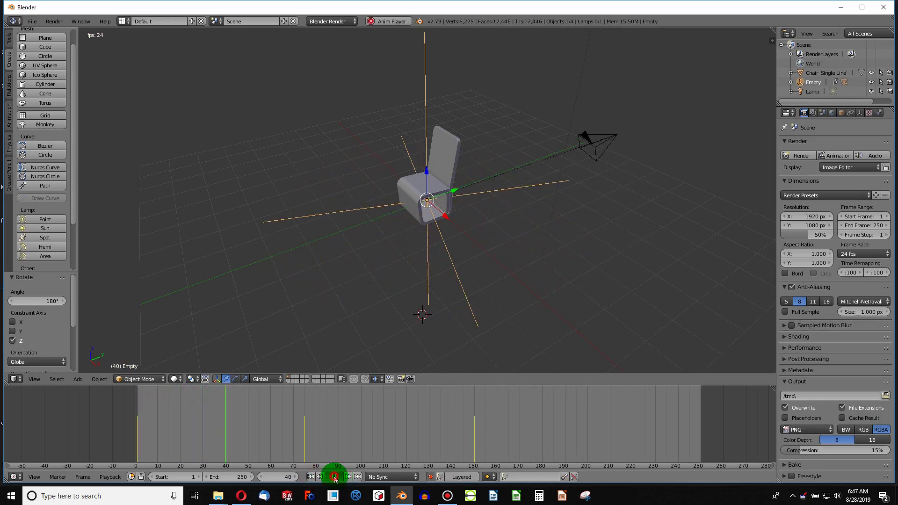
pyautogui.click(332, 477)
pyautogui.click(311, 476)
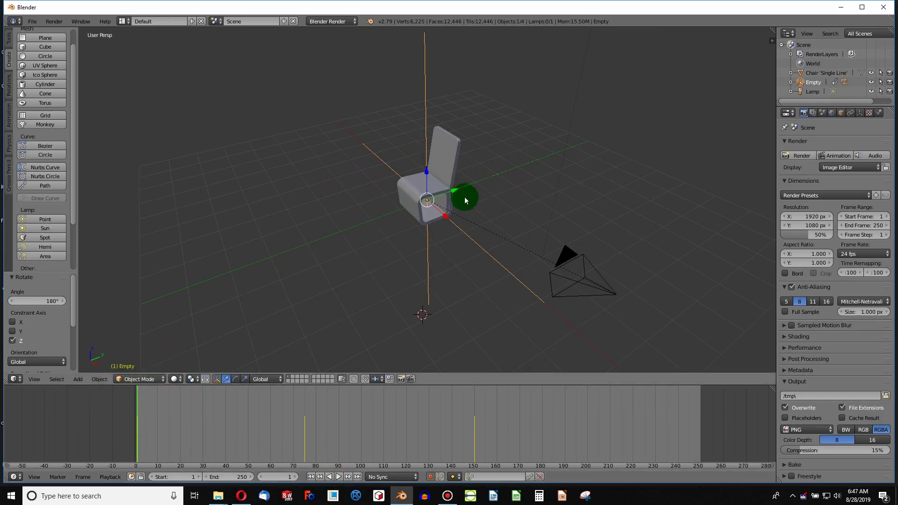
# - Set the Empty's keyframes to Linear interpolation in the Graph Editor, then return to 3D View
pyautogui.click(17, 383)
pyautogui.click(46, 341)
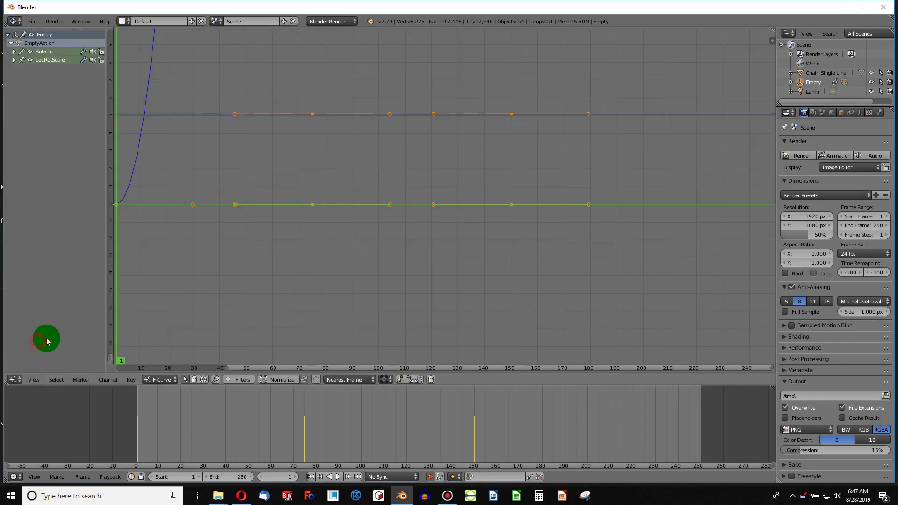
pyautogui.click(131, 379)
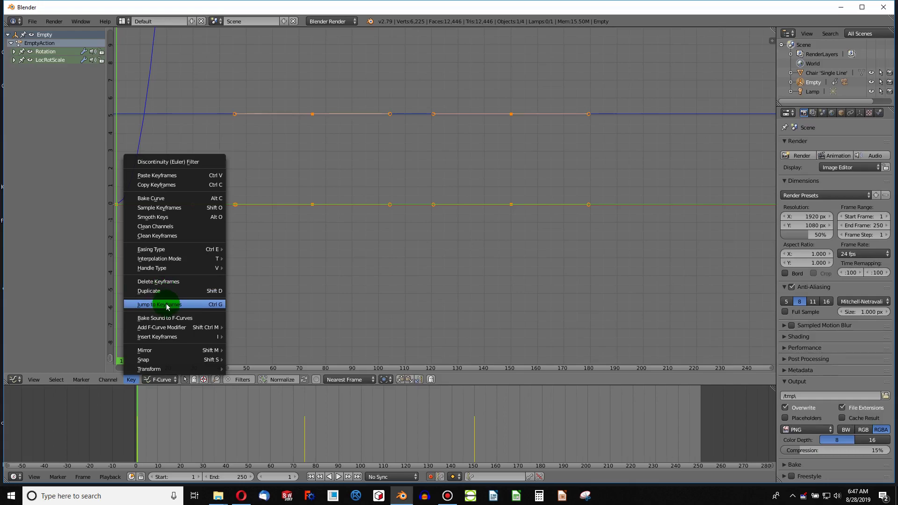
pyautogui.moveTo(173, 260)
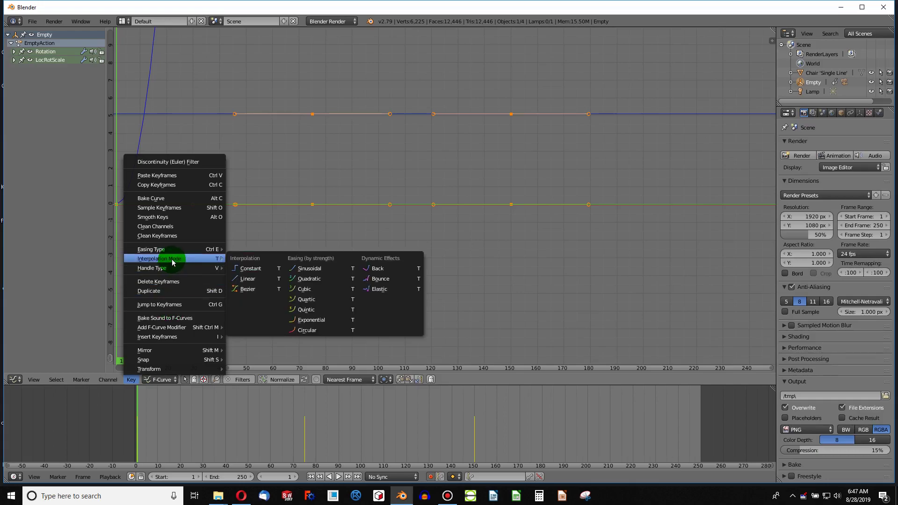
pyautogui.click(262, 290)
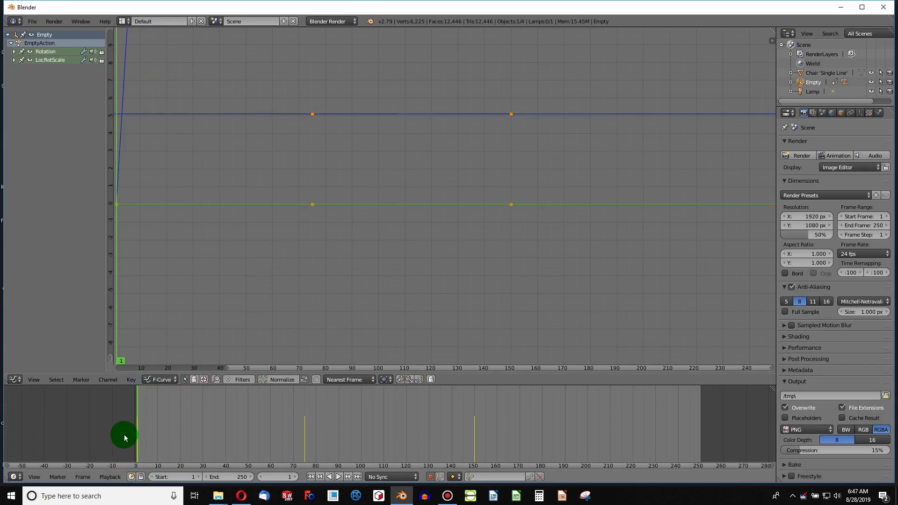
pyautogui.click(15, 379)
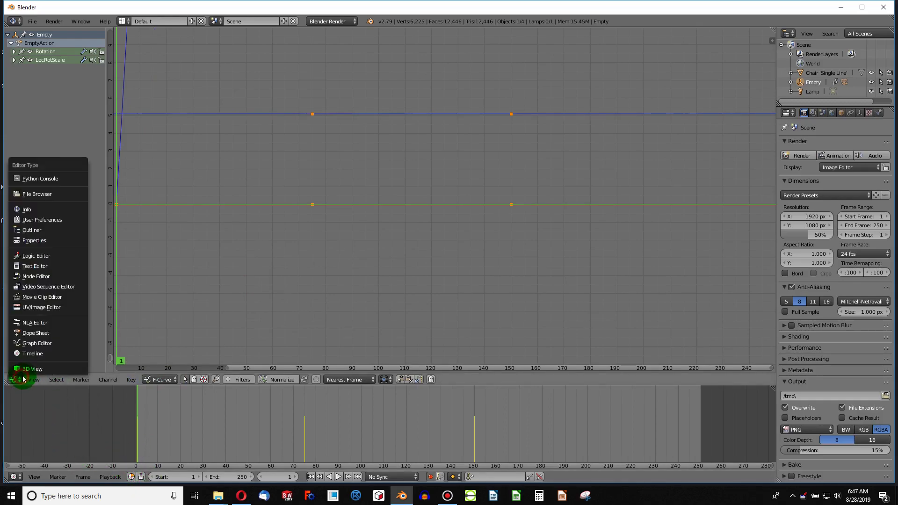
pyautogui.click(34, 370)
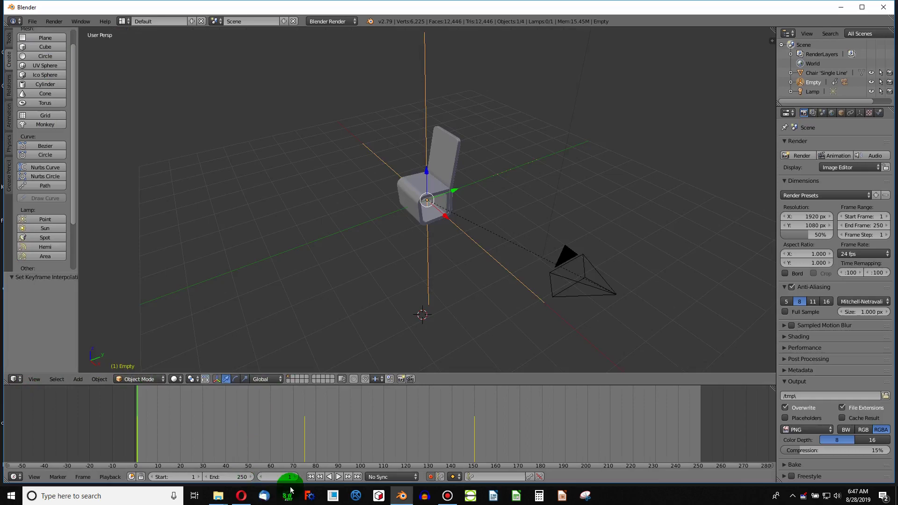
# - Play back to check the spin, pause it, and set the End frame to 150
pyautogui.click(337, 477)
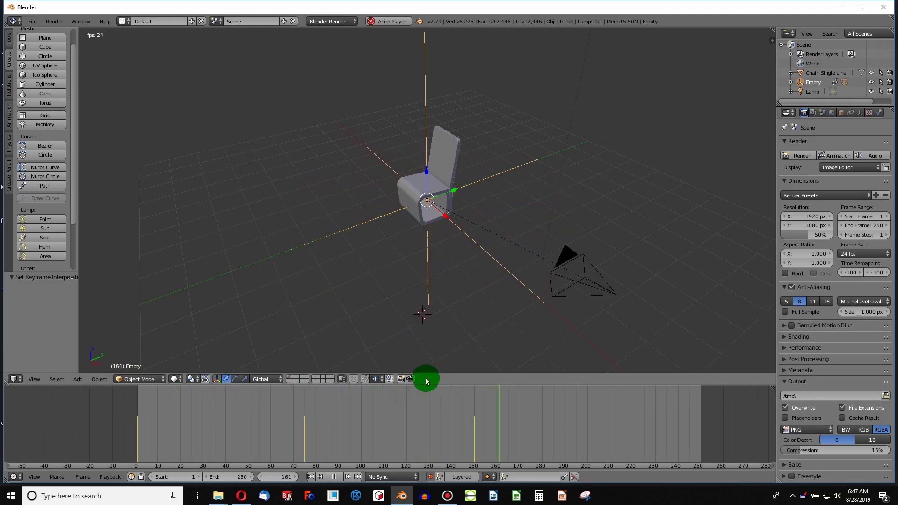
pyautogui.click(335, 477)
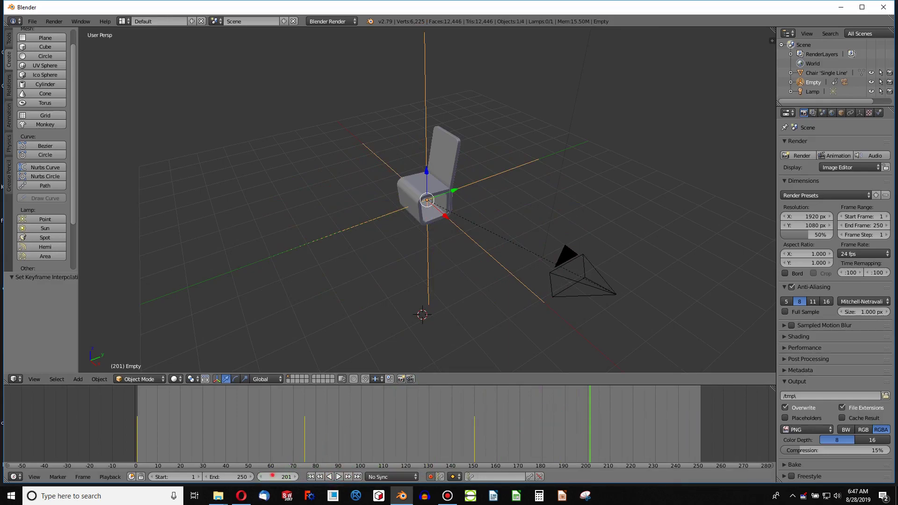
pyautogui.moveTo(269, 477); pyautogui.dragTo(274, 476)
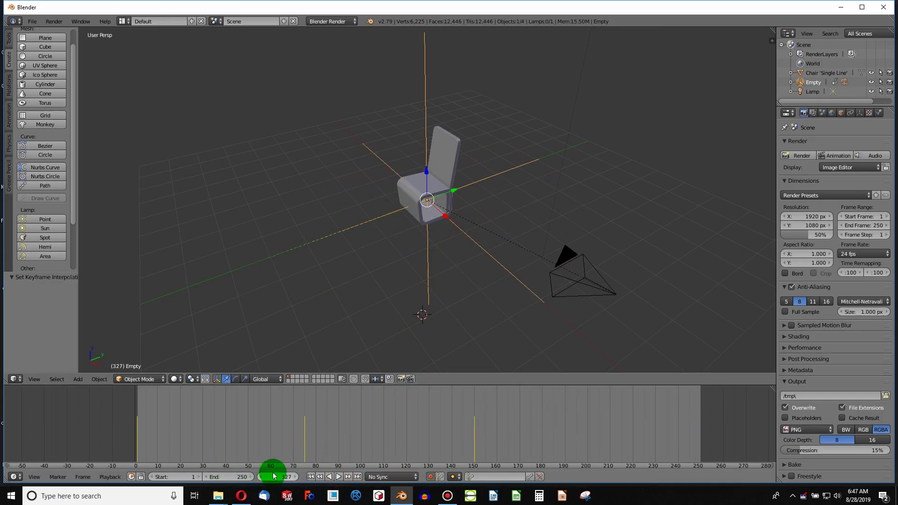
pyautogui.click(239, 478)
pyautogui.write('150')
pyautogui.press('Return')
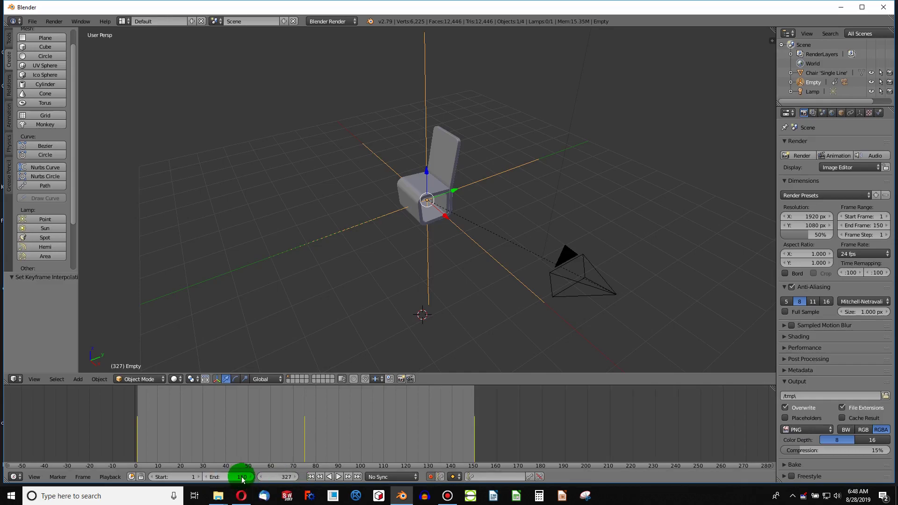
pyautogui.click(337, 381)
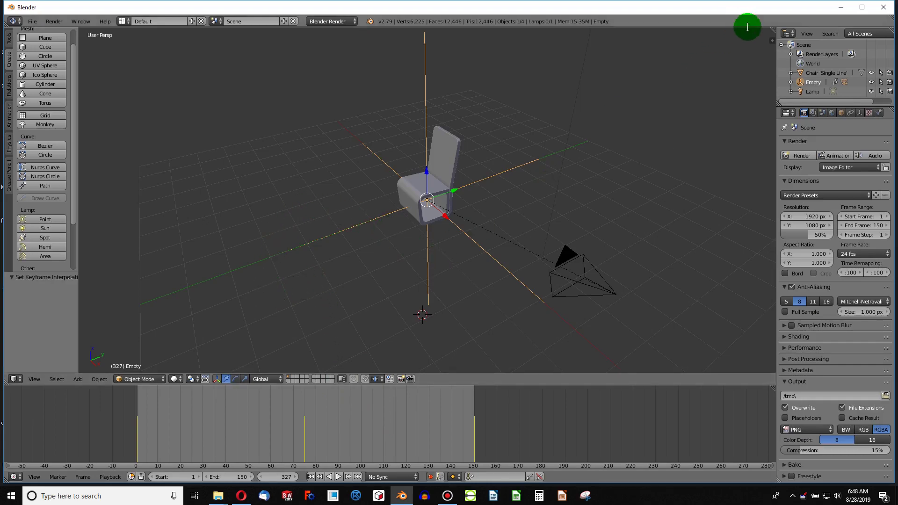
# - Add a camera view in a split pane and raise the camera 1.654 along Z
pyautogui.moveTo(771, 30); pyautogui.dragTo(421, 40)
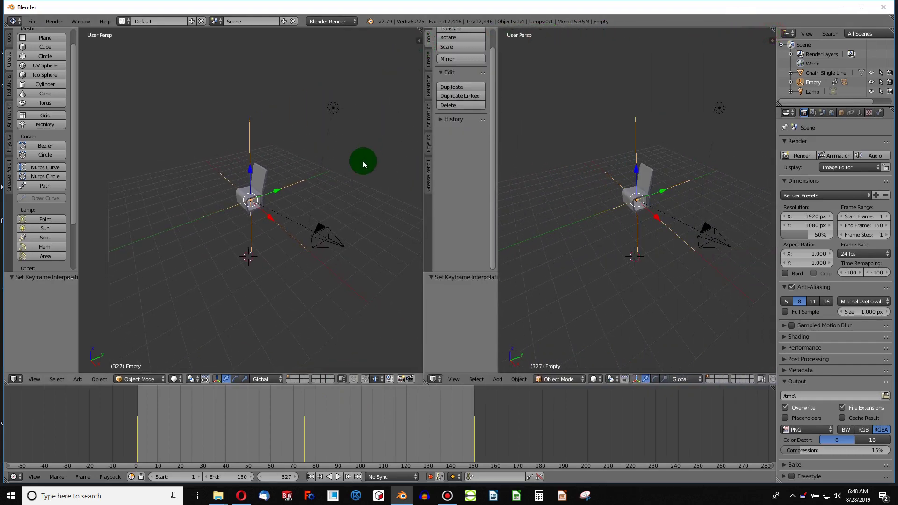
pyautogui.press('KP_0')
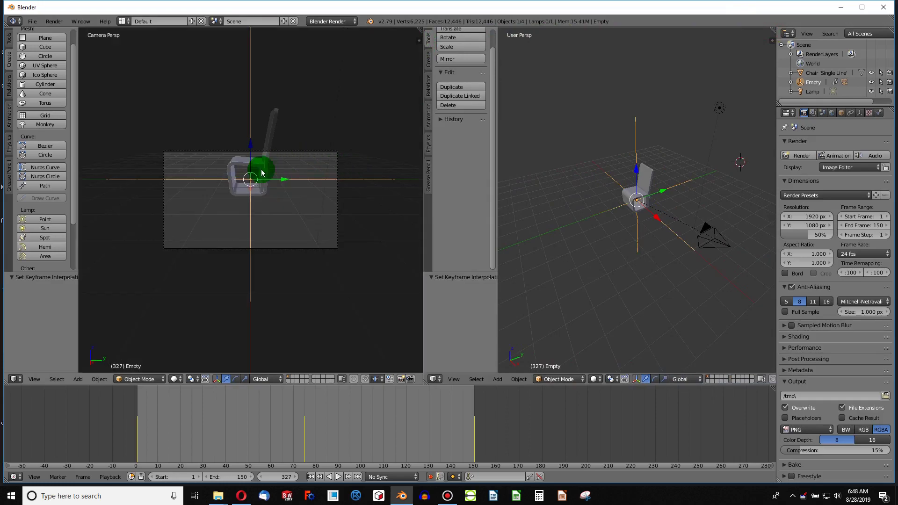
pyautogui.rightClick(711, 237)
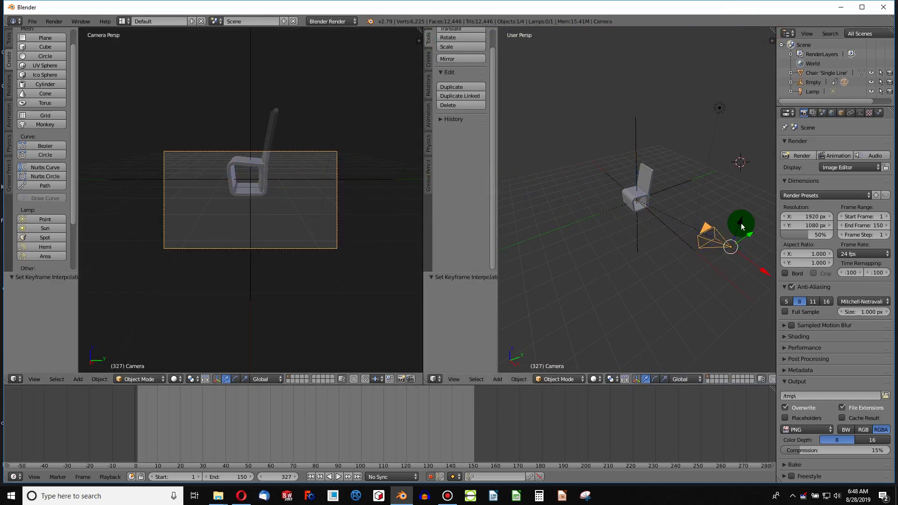
pyautogui.press('g')
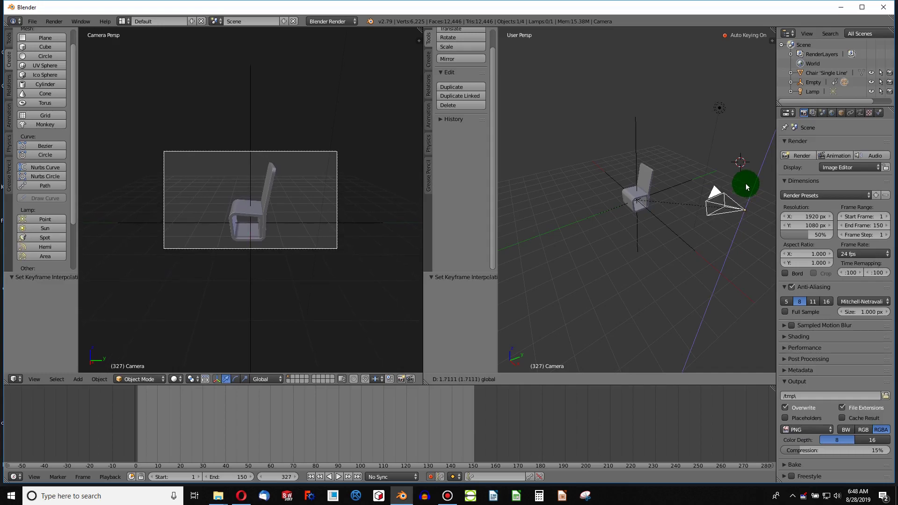
pyautogui.click(745, 188)
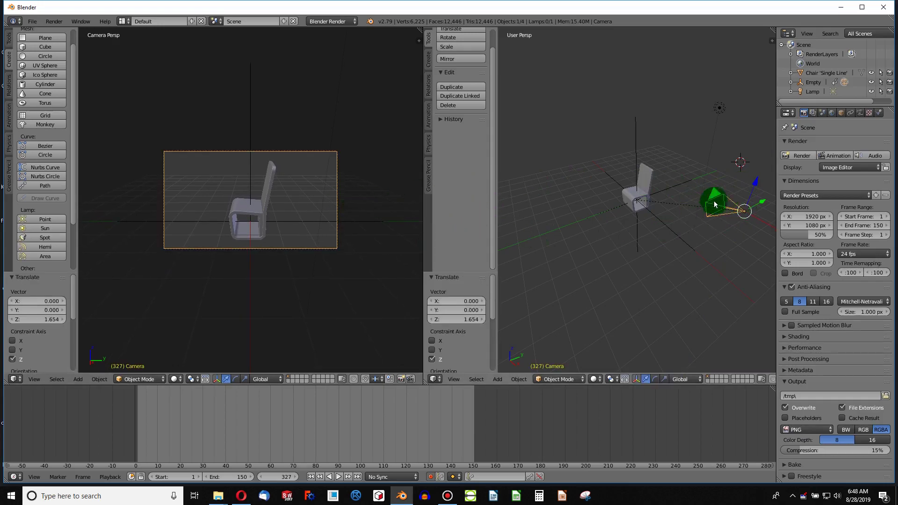
pyautogui.scroll(2, 464, 80)
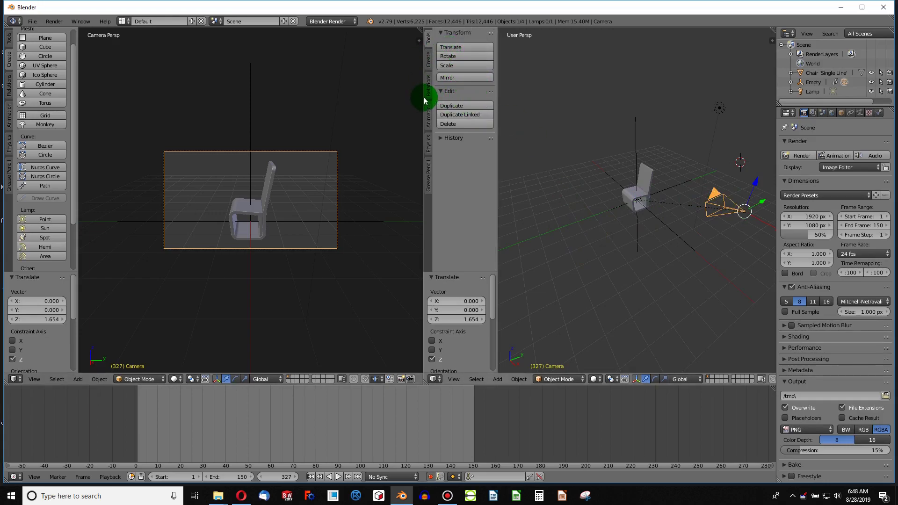
pyautogui.moveTo(423, 97); pyautogui.dragTo(203, 113)
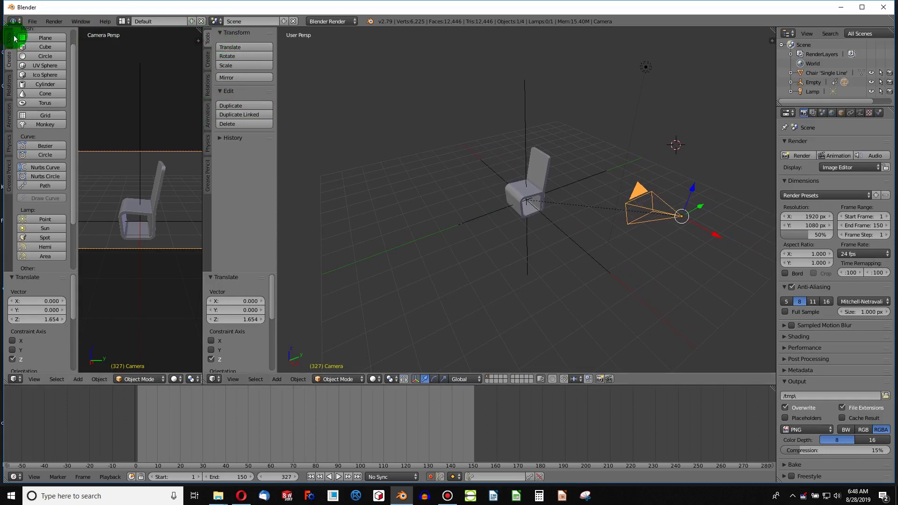
# - Add a plane, enlarge it greatly, and lower it beneath the chair
pyautogui.click(207, 56)
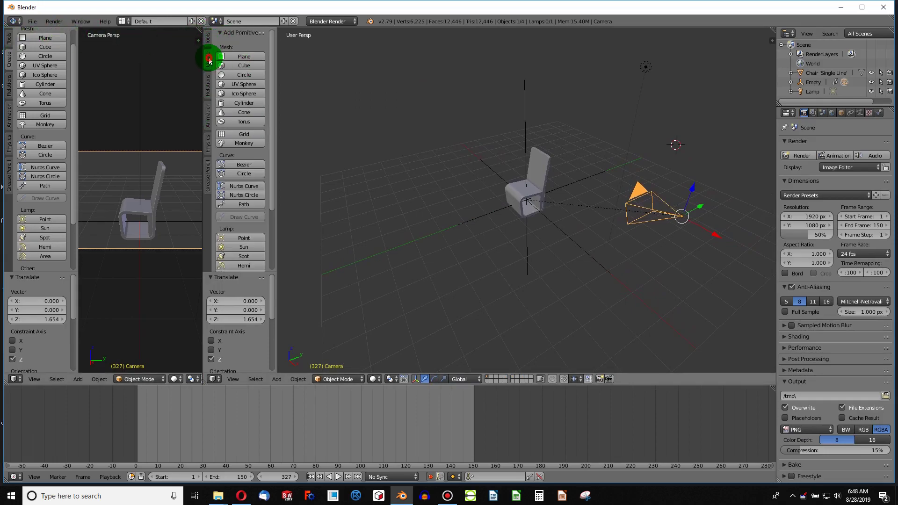
pyautogui.click(237, 56)
pyautogui.press('s')
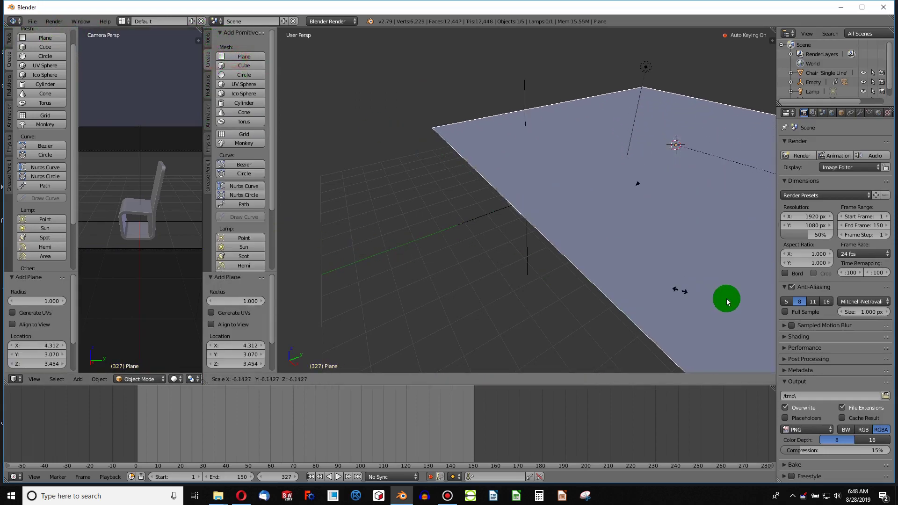
pyautogui.click(607, 30)
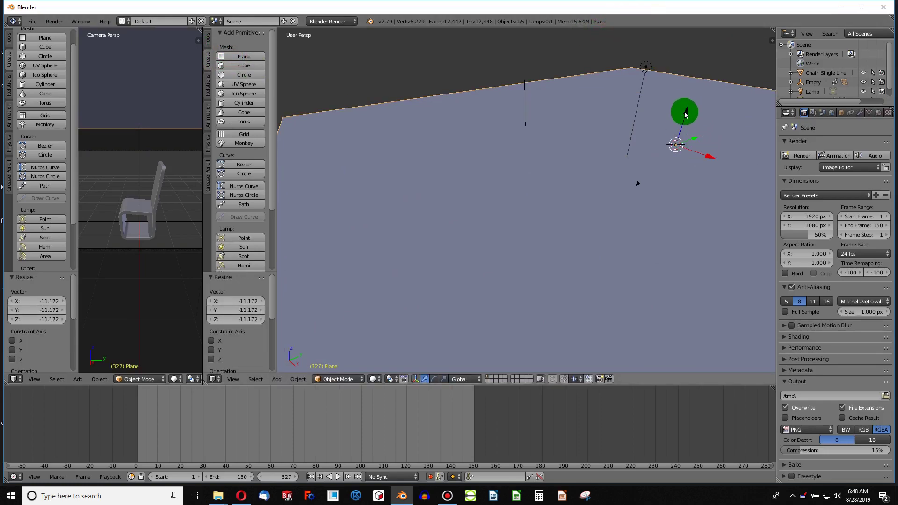
pyautogui.press('g')
pyautogui.press('z')
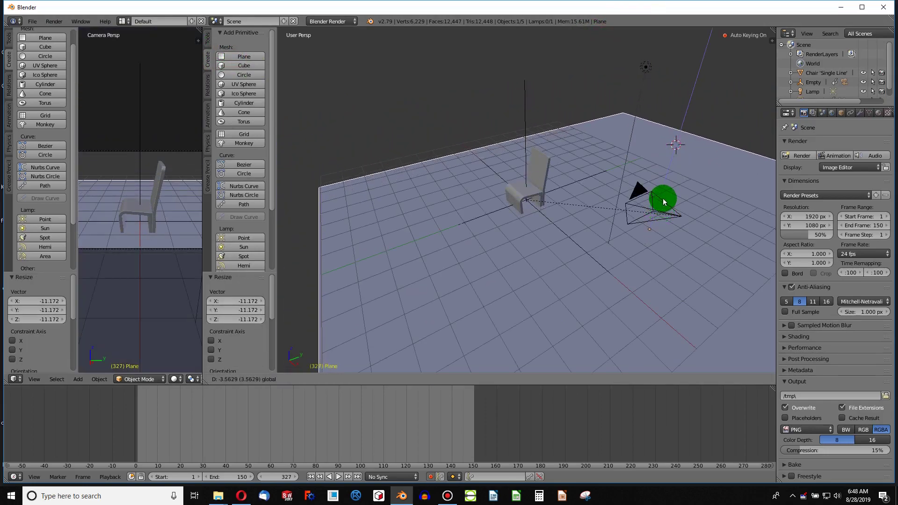
pyautogui.click(660, 202)
pyautogui.moveTo(657, 203); pyautogui.dragTo(654, 232, button='middle')
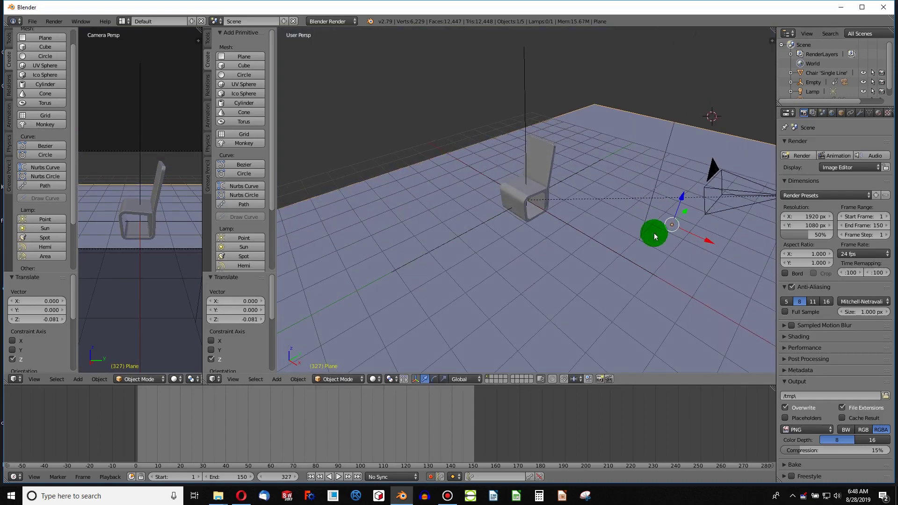
# - Slide the plane under the chair and rescale it to about 6.5 times size
pyautogui.moveTo(707, 241); pyautogui.dragTo(545, 205)
pyautogui.press('s')
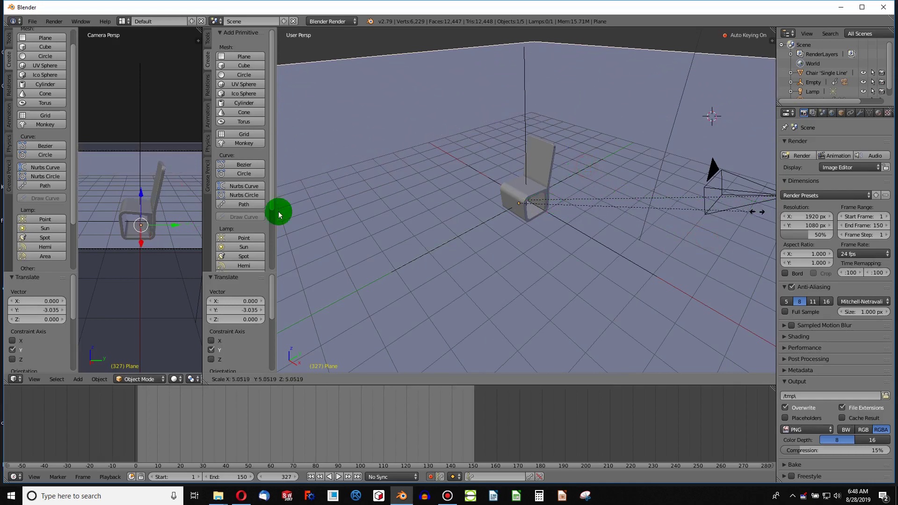
pyautogui.click(347, 220)
pyautogui.scroll(-5, 421, 234)
pyautogui.press('s')
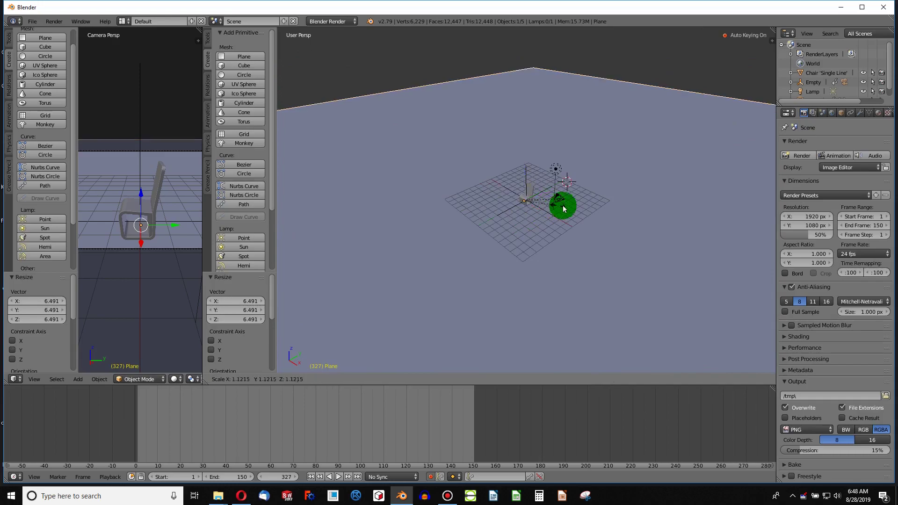
pyautogui.click(714, 253)
pyautogui.scroll(6, 486, 173)
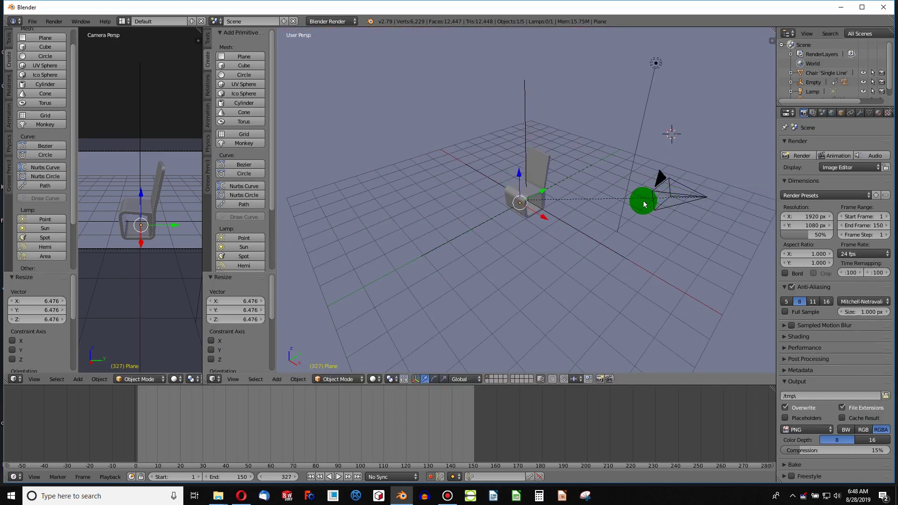
# - Switch the render engine to Cycles and give the plane a new material
pyautogui.click(876, 116)
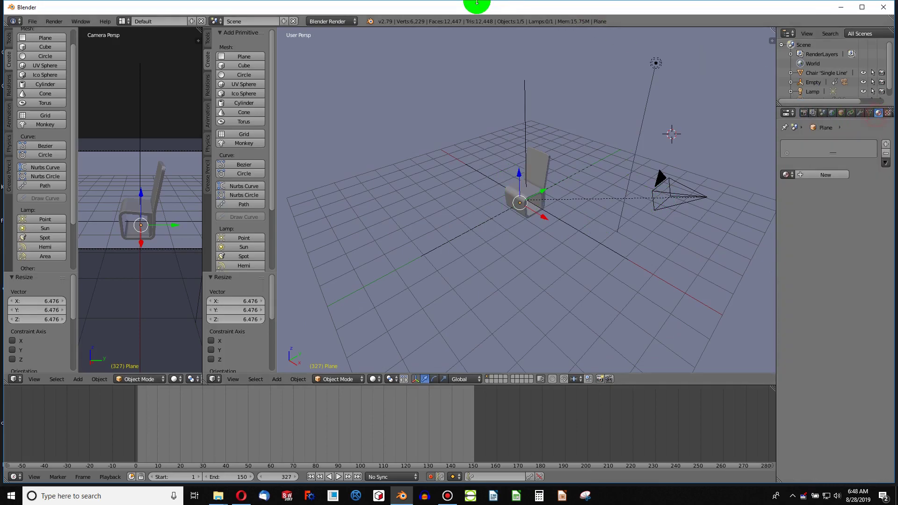
pyautogui.click(333, 21)
pyautogui.click(321, 53)
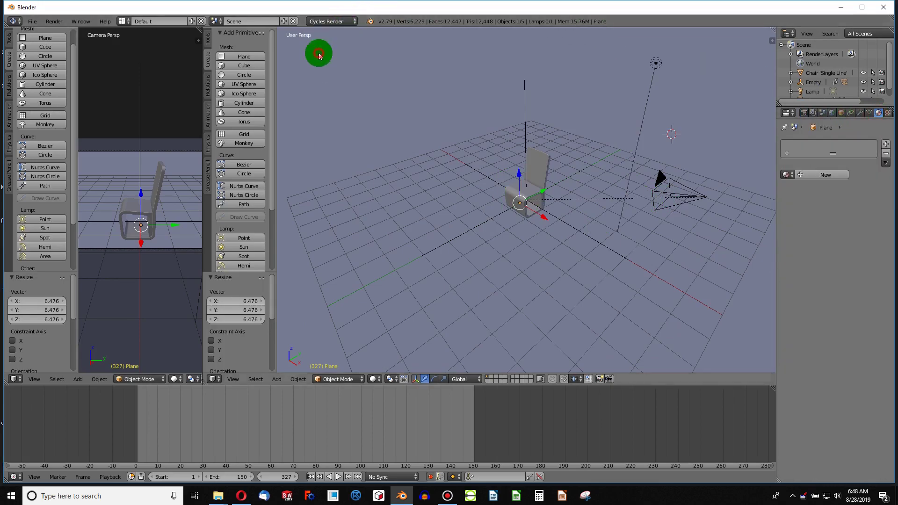
pyautogui.click(825, 174)
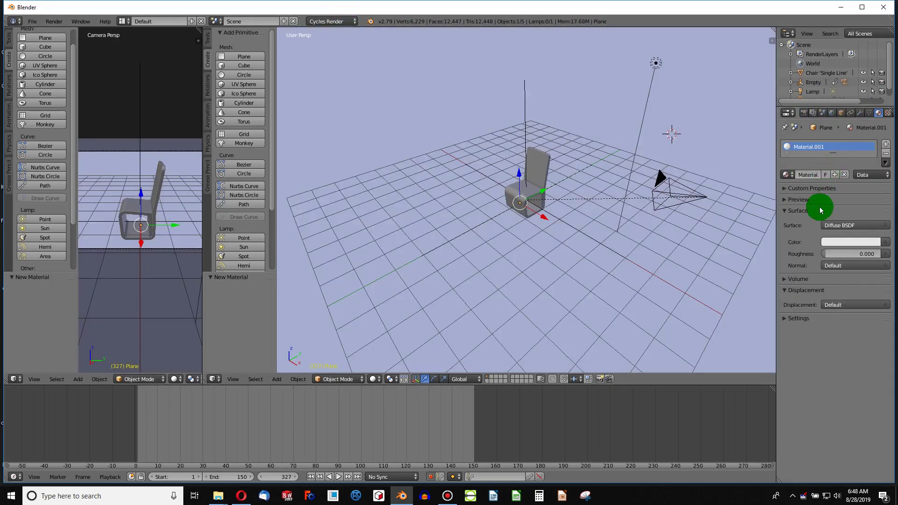
# - Make the ground material a Principled BSDF with a near-black base colour
pyautogui.click(848, 224)
pyautogui.click(787, 360)
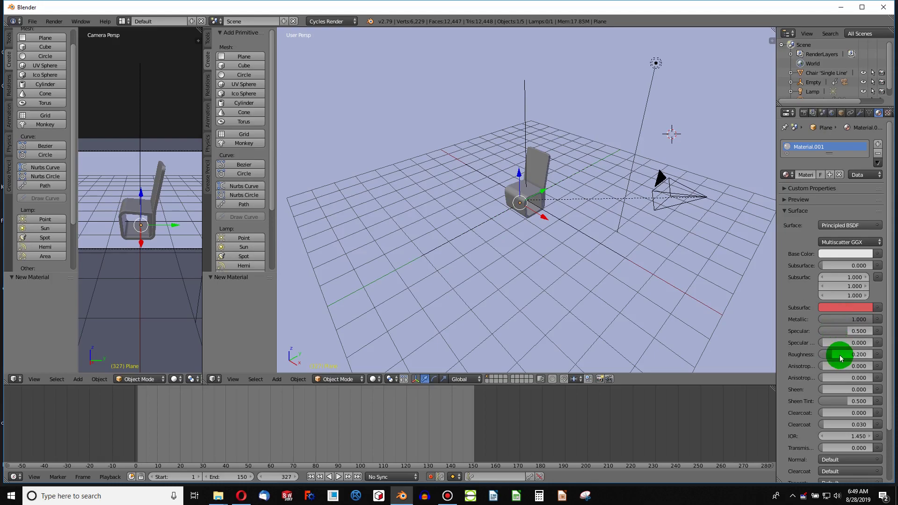
pyautogui.click(847, 254)
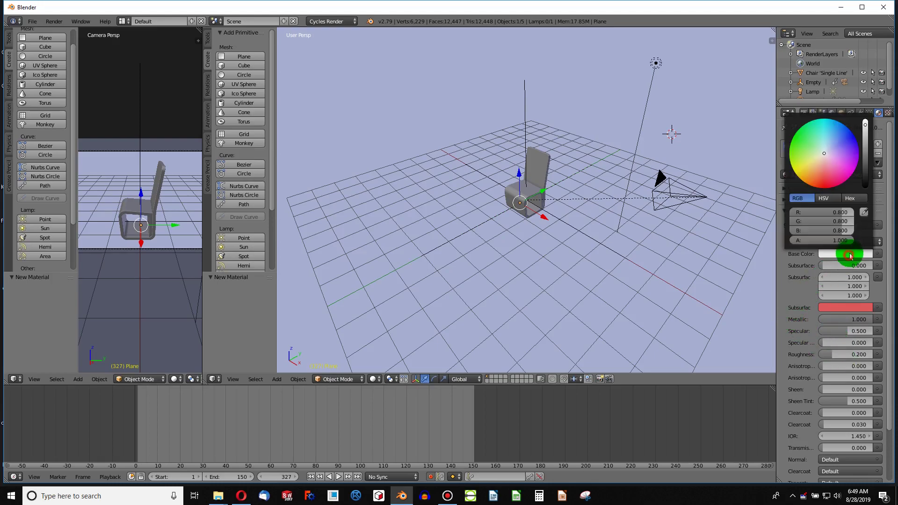
pyautogui.moveTo(864, 124); pyautogui.dragTo(865, 174)
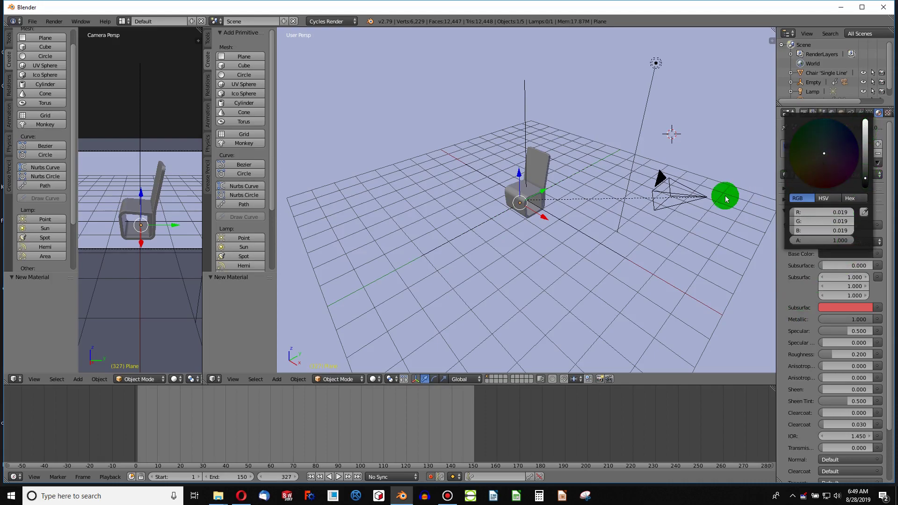
pyautogui.click(603, 262)
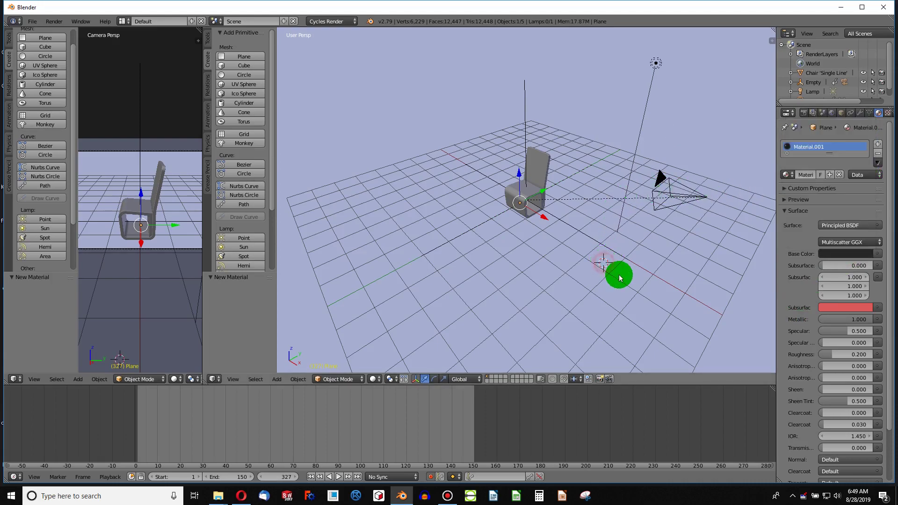
# - Enable nodes on the lamp and preview the chair in the left view with Rendered shading
pyautogui.rightClick(655, 63)
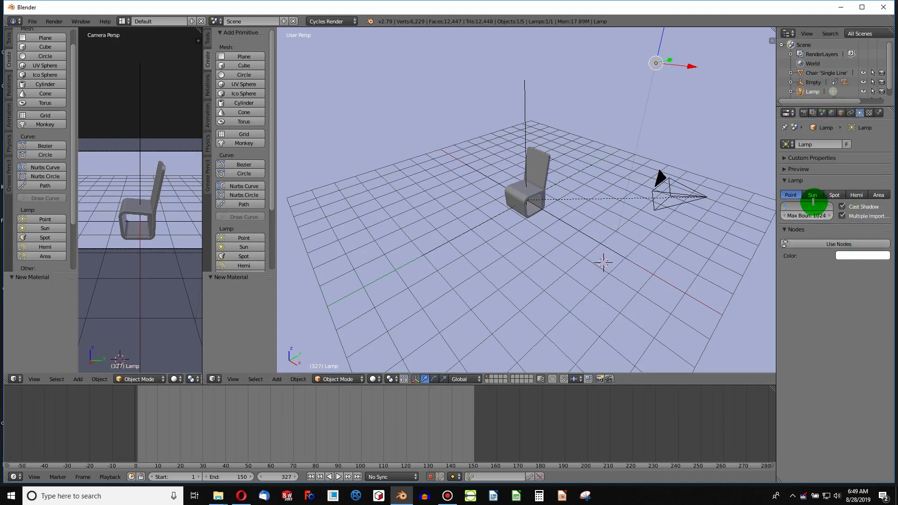
pyautogui.click(835, 243)
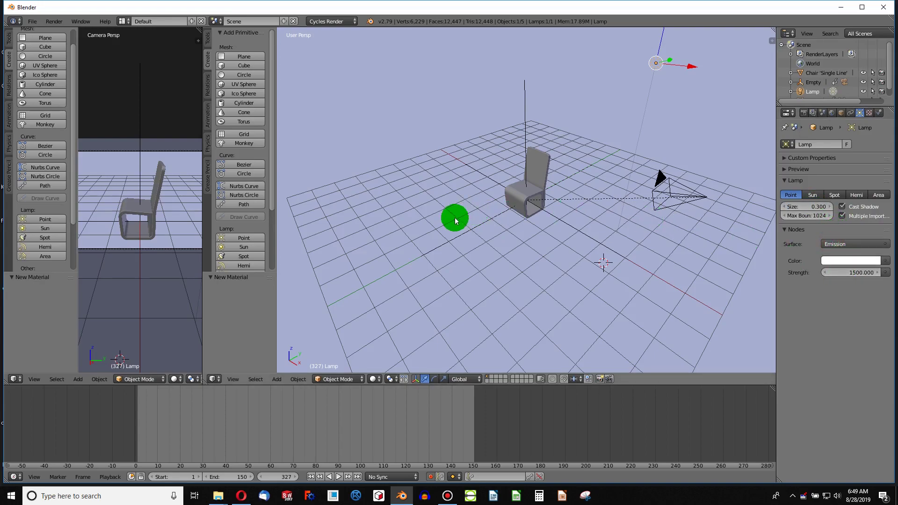
pyautogui.click(176, 372)
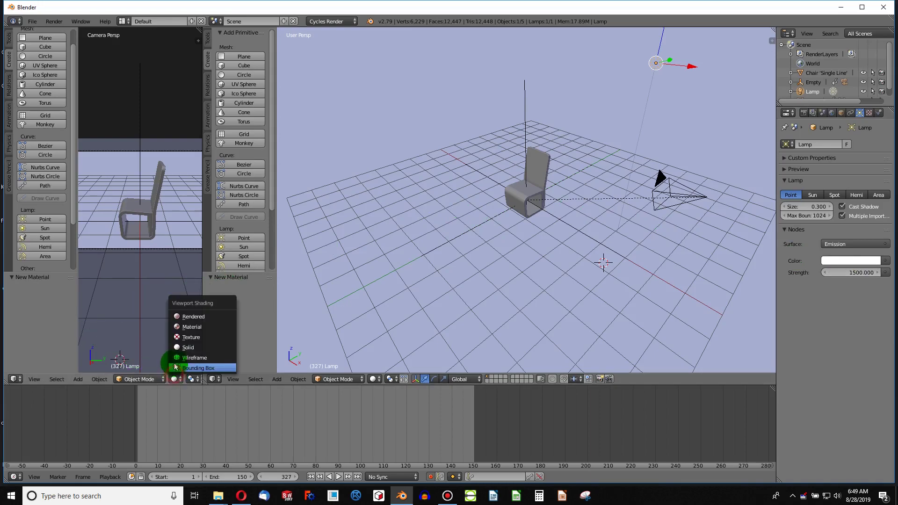
pyautogui.click(177, 313)
pyautogui.scroll(2, 157, 215)
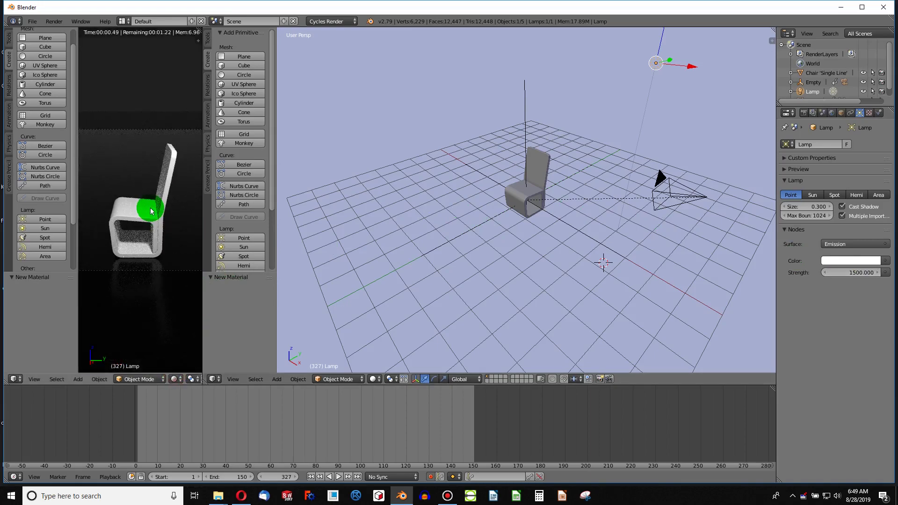
pyautogui.moveTo(189, 233); pyautogui.dragTo(210, 247, button='middle')
# - Select the chair and pick a red surface colour in its material settings
pyautogui.rightClick(533, 164)
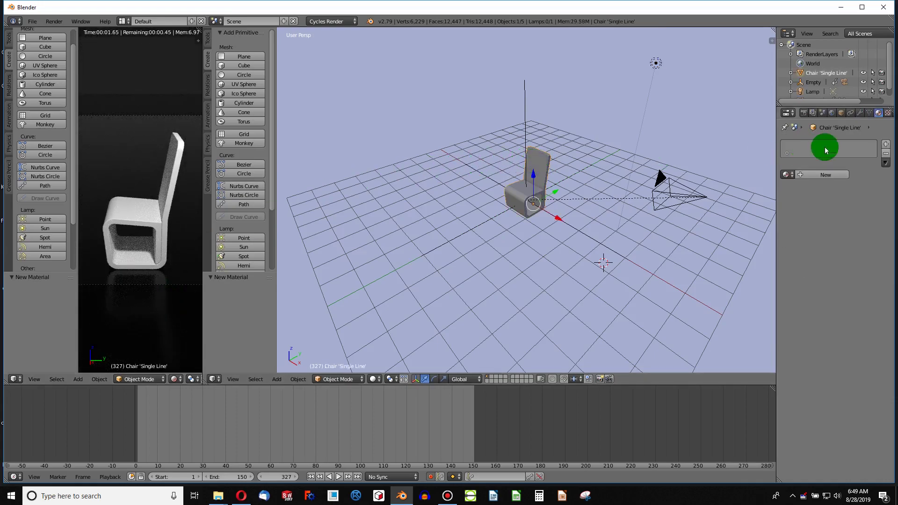
pyautogui.click(832, 175)
pyautogui.click(846, 241)
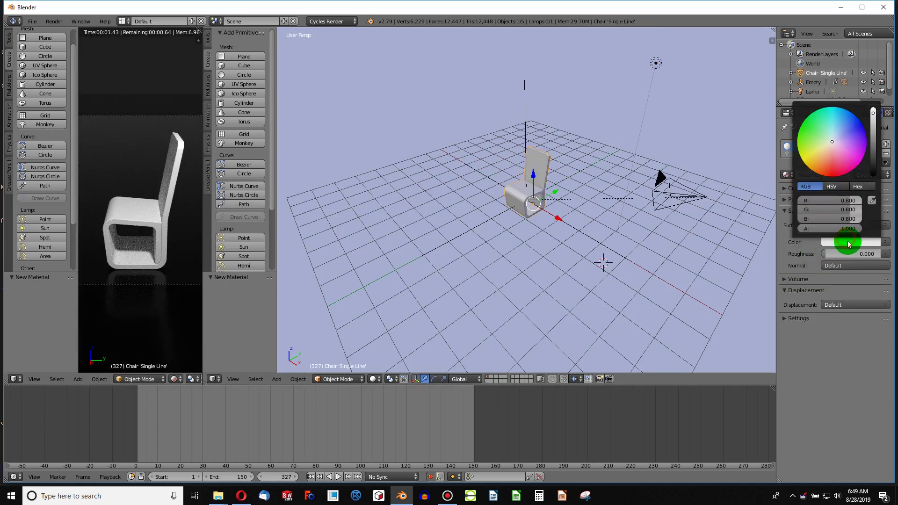
pyautogui.click(827, 210)
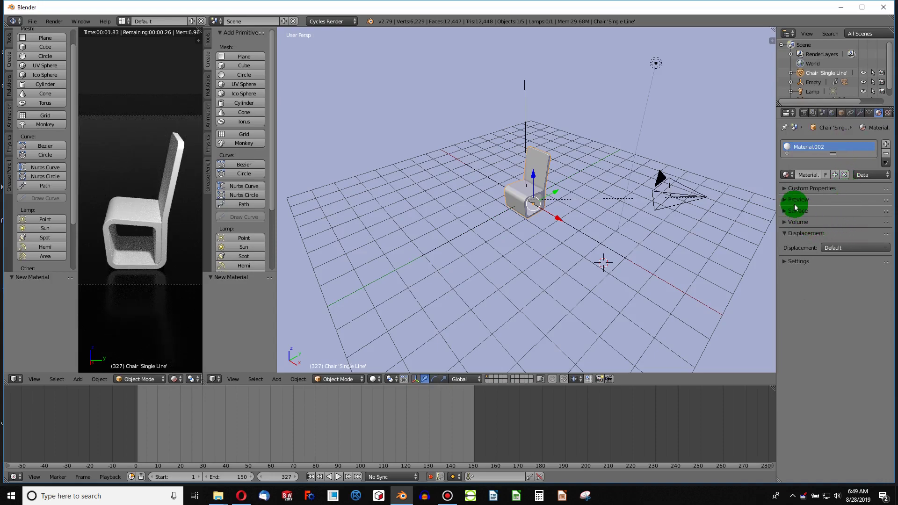
pyautogui.click(785, 189)
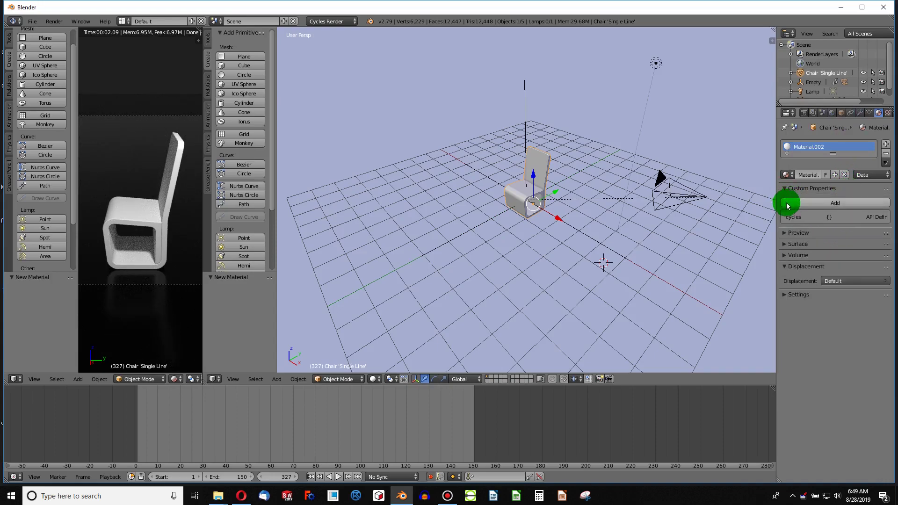
pyautogui.click(784, 232)
pyautogui.click(786, 307)
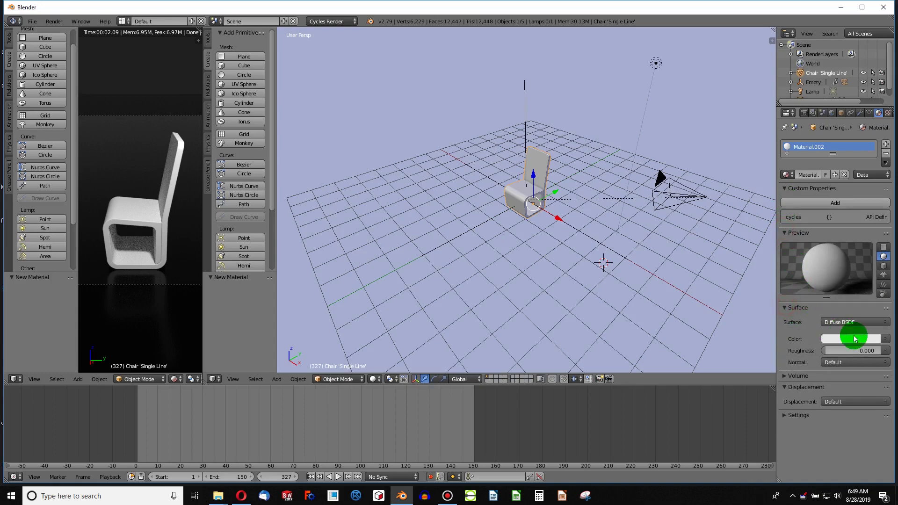
pyautogui.click(855, 338)
pyautogui.moveTo(831, 239); pyautogui.dragTo(841, 272)
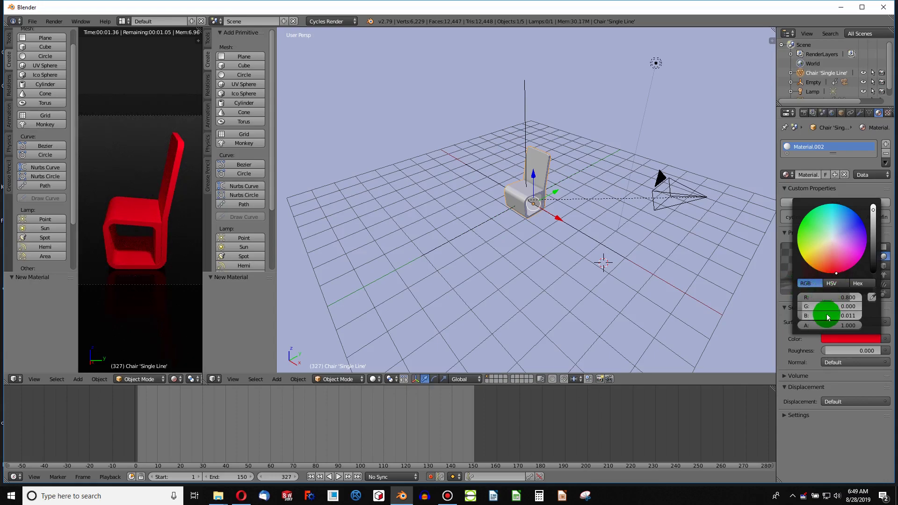
# - Make the chair a Principled BSDF with Metallic 1, Roughness 0.3 and red base colour
pyautogui.click(847, 323)
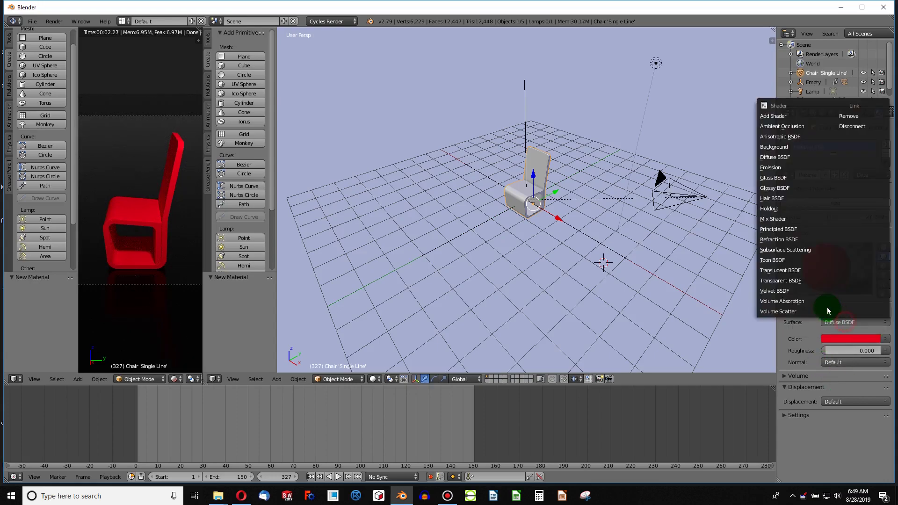
pyautogui.click(793, 230)
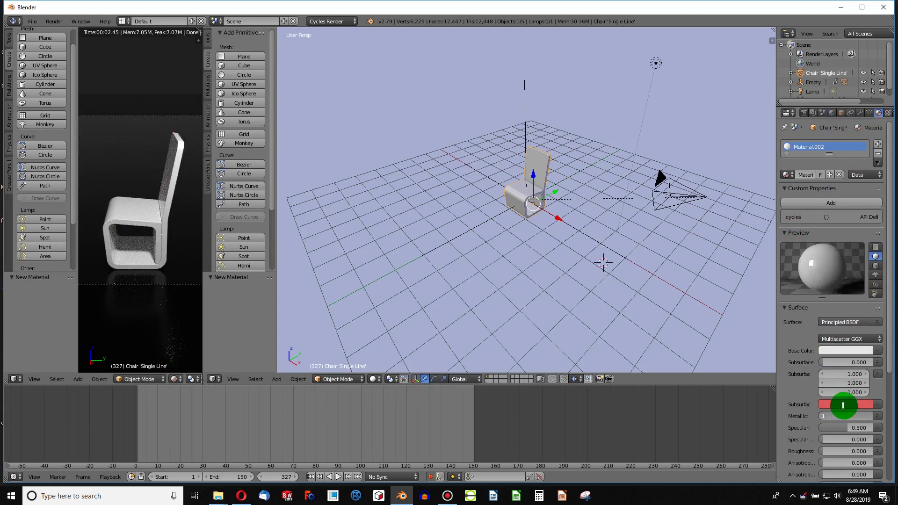
pyautogui.press('Return')
pyautogui.click(857, 458)
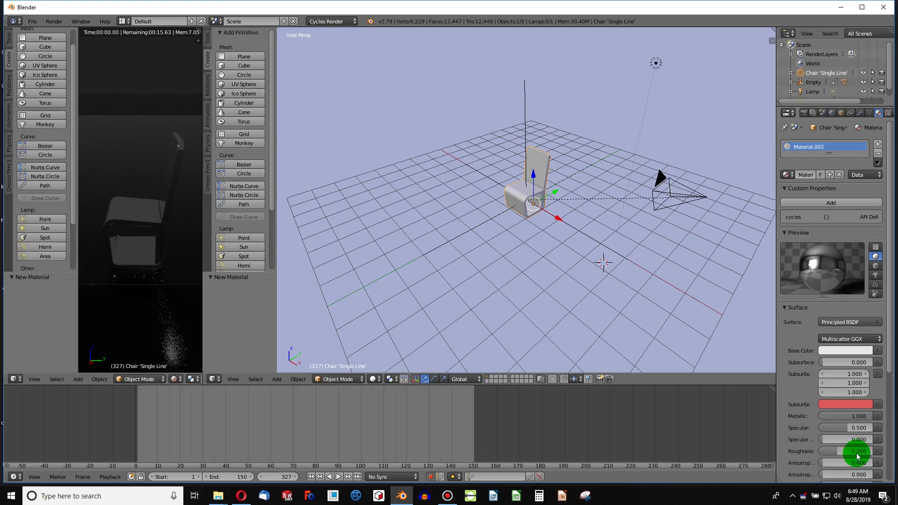
pyautogui.click(845, 350)
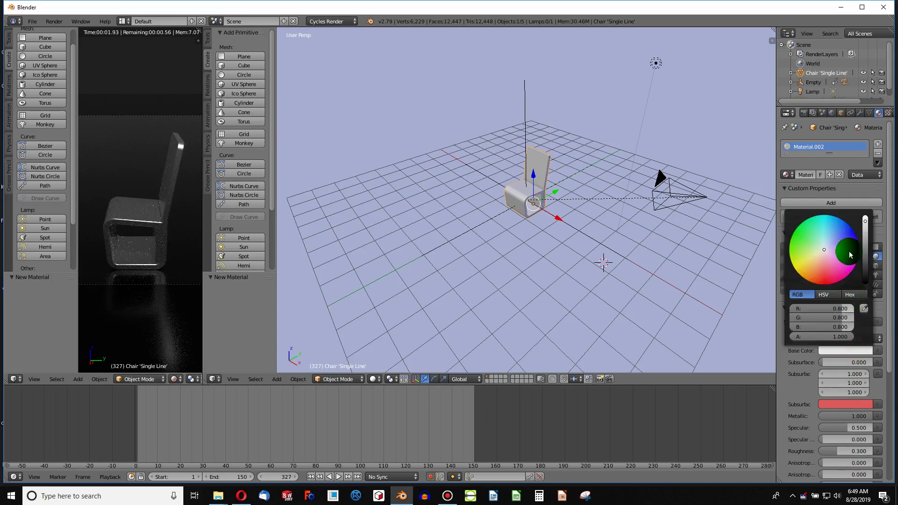
pyautogui.moveTo(850, 255); pyautogui.dragTo(824, 283)
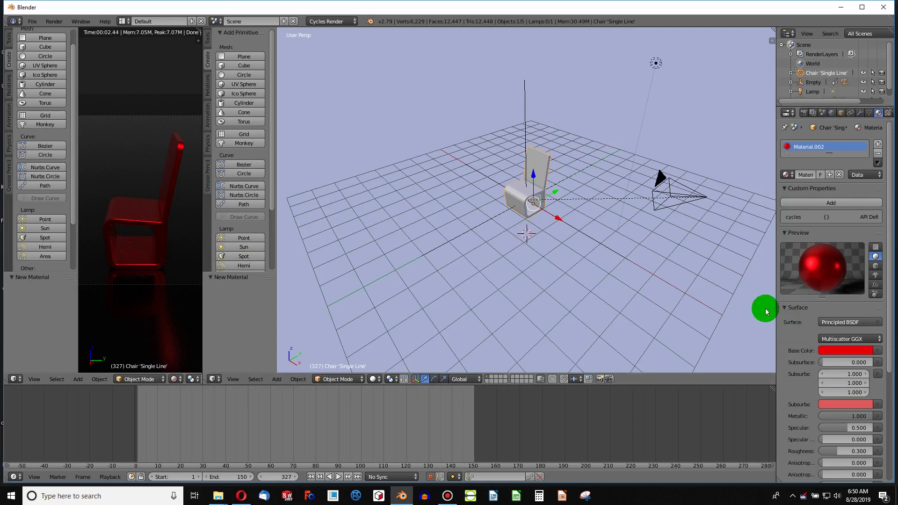
# - Add a sun lamp to the scene
pyautogui.hotkey('shift', 'a')
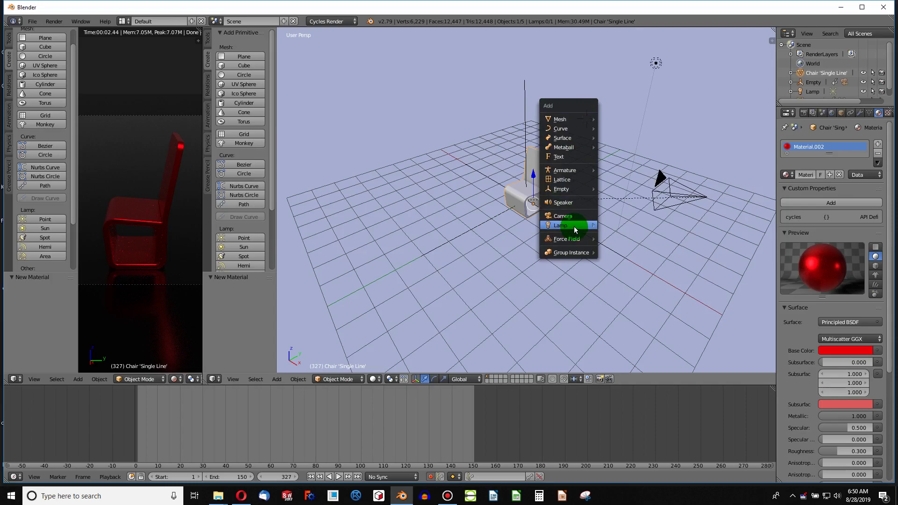
pyautogui.moveTo(574, 226)
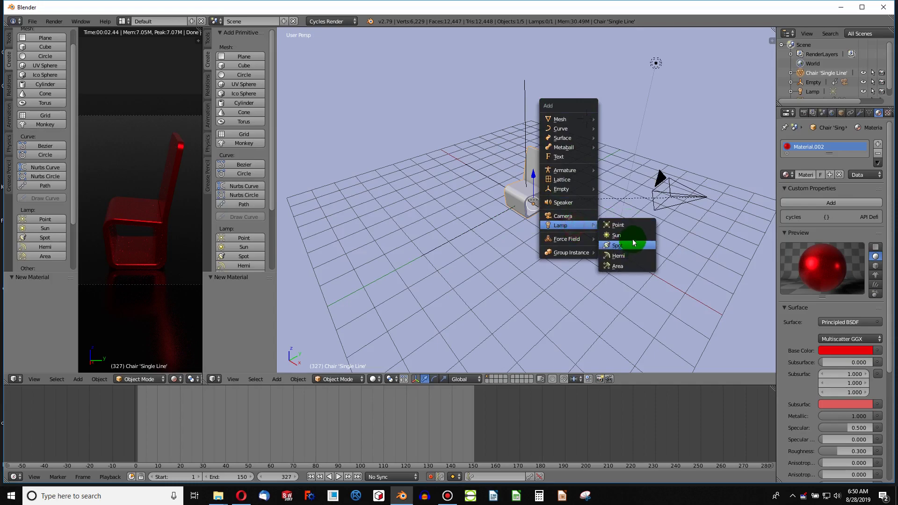
pyautogui.press('Return')
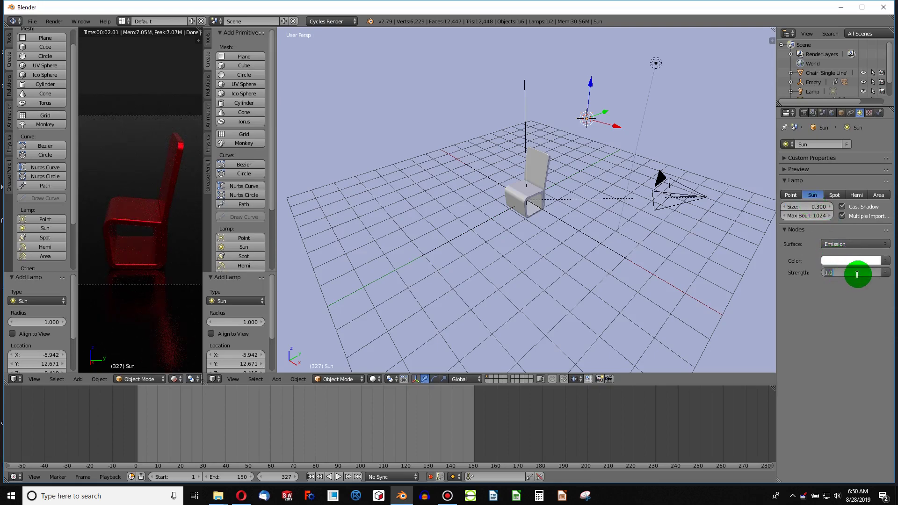
pyautogui.press('Return')
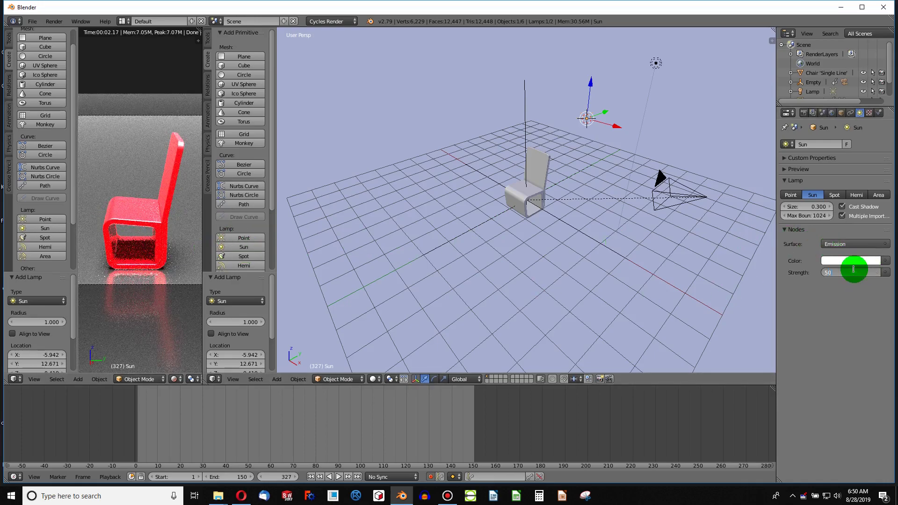
pyautogui.press('Return')
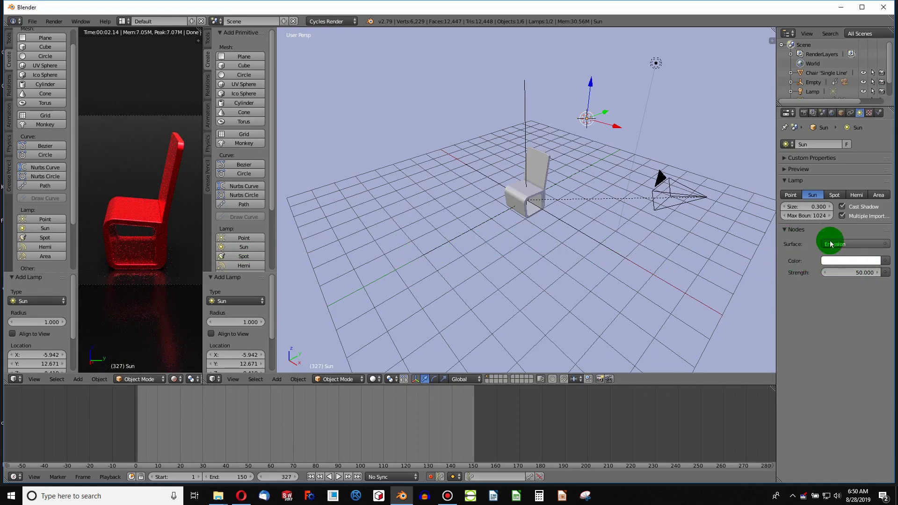
# - Set the sun's size to 3 and its strength to 3
pyautogui.click(808, 206)
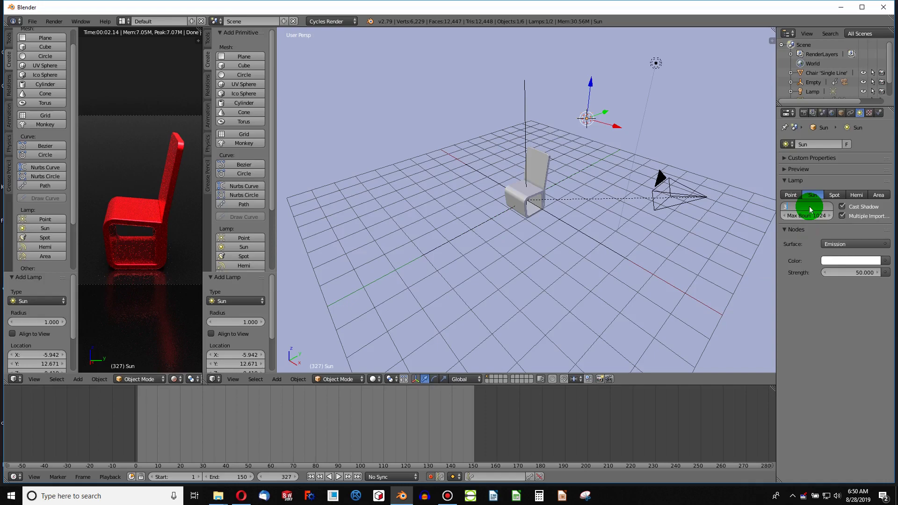
pyautogui.write('3')
pyautogui.press('Return')
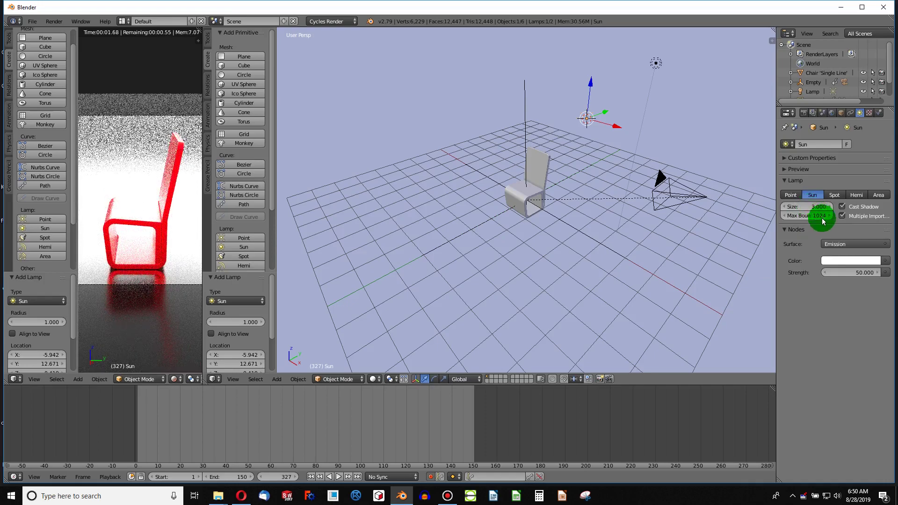
pyautogui.click(843, 273)
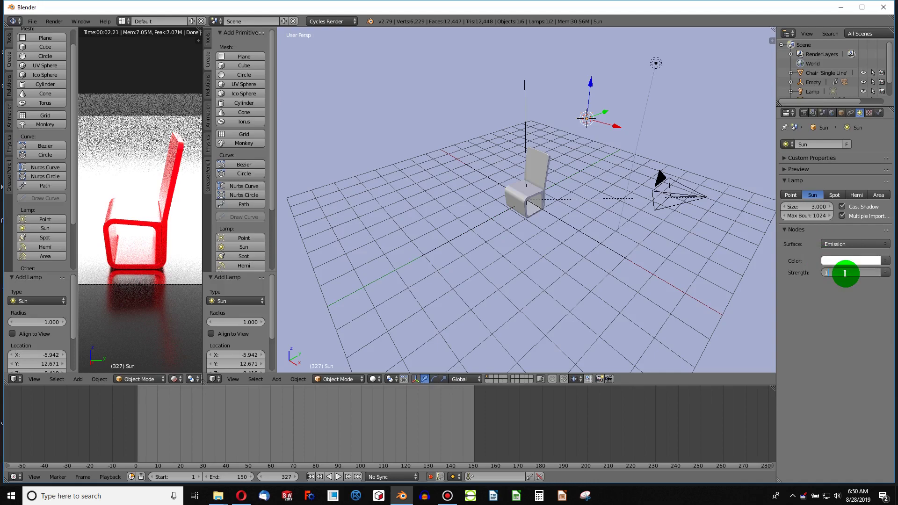
pyautogui.write('10')
pyautogui.press('Return')
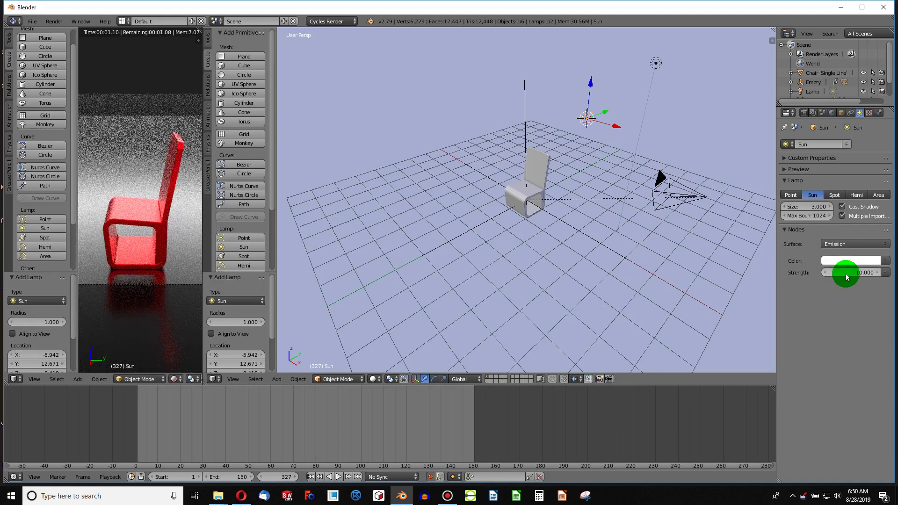
pyautogui.press('Return')
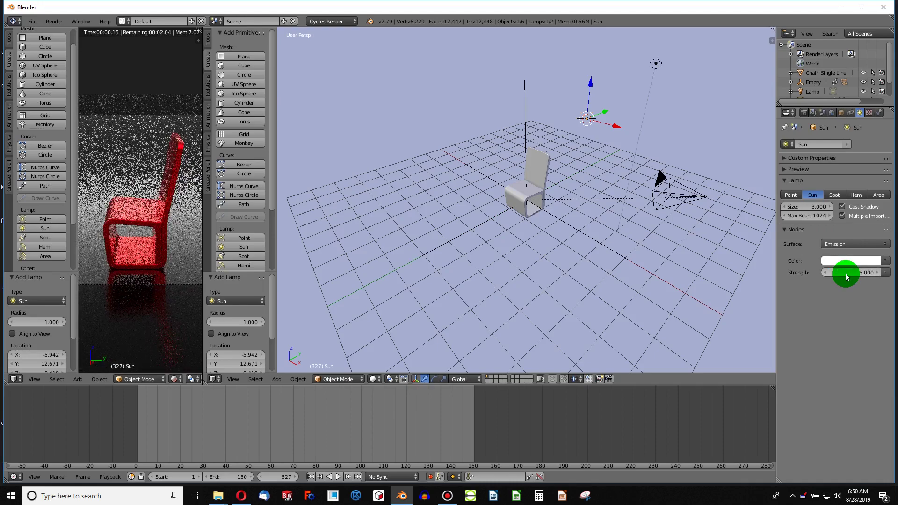
pyautogui.click(845, 273)
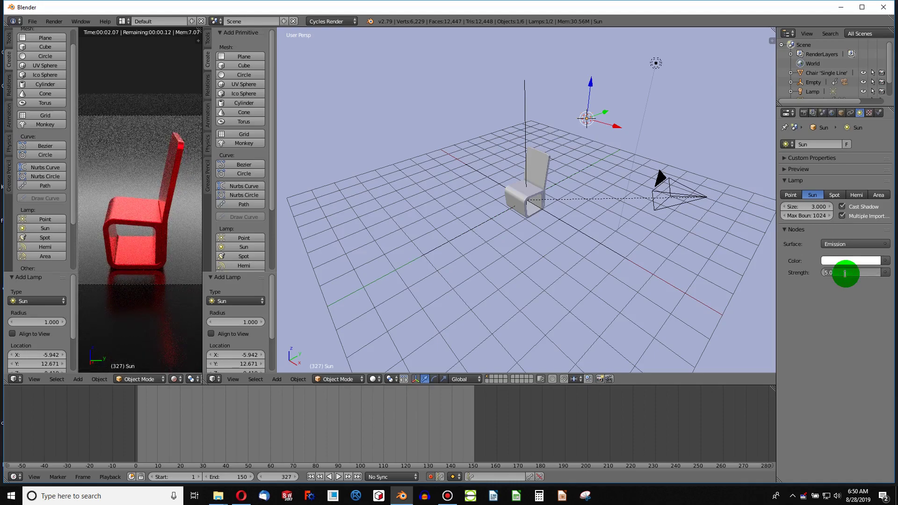
pyautogui.write('3')
pyautogui.press('Return')
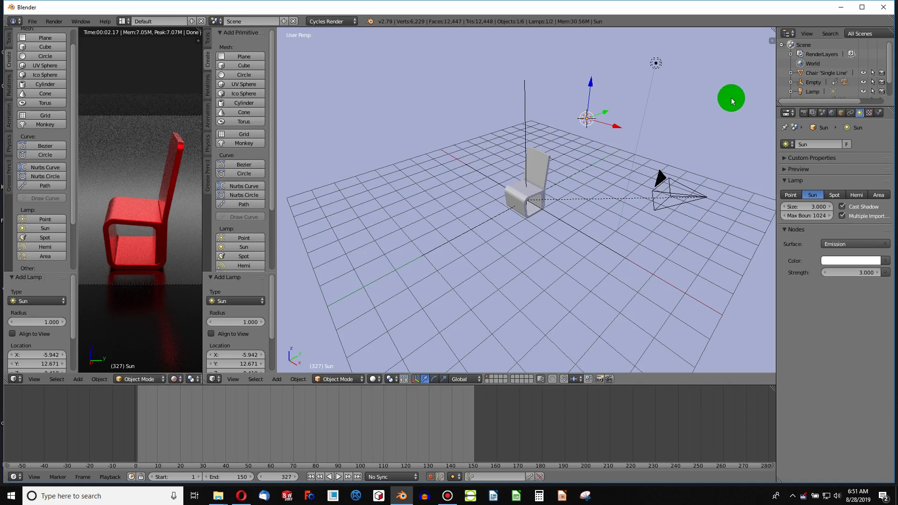
# - In Render properties, expand Sampling and set the render sample count to 300
pyautogui.click(804, 112)
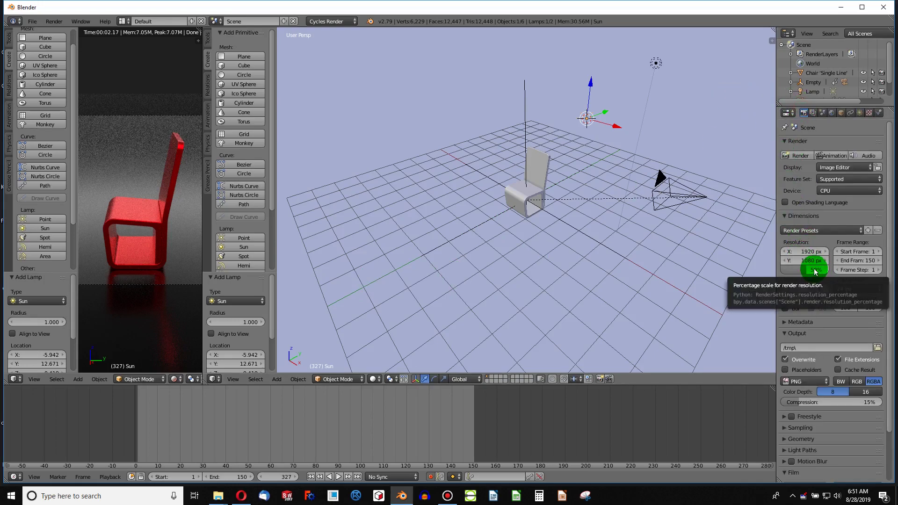
pyautogui.scroll(-1, 822, 348)
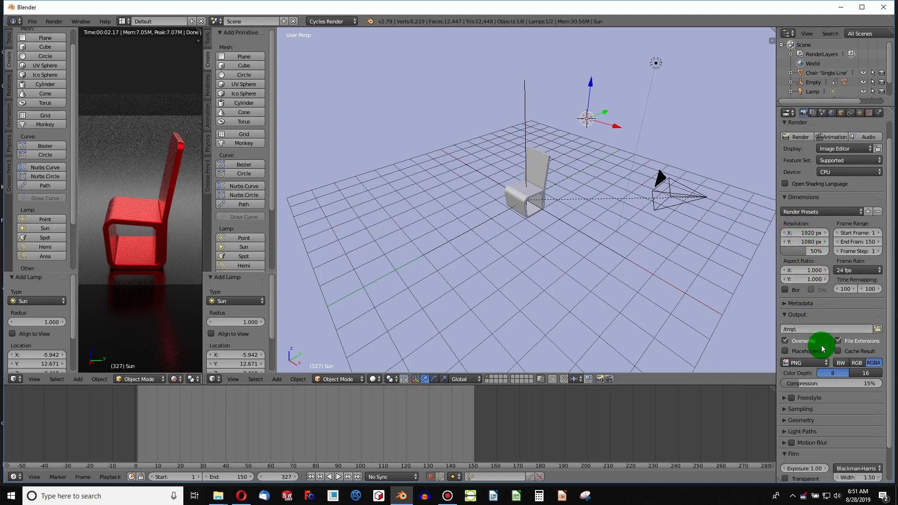
pyautogui.scroll(-2, 823, 348)
pyautogui.click(781, 370)
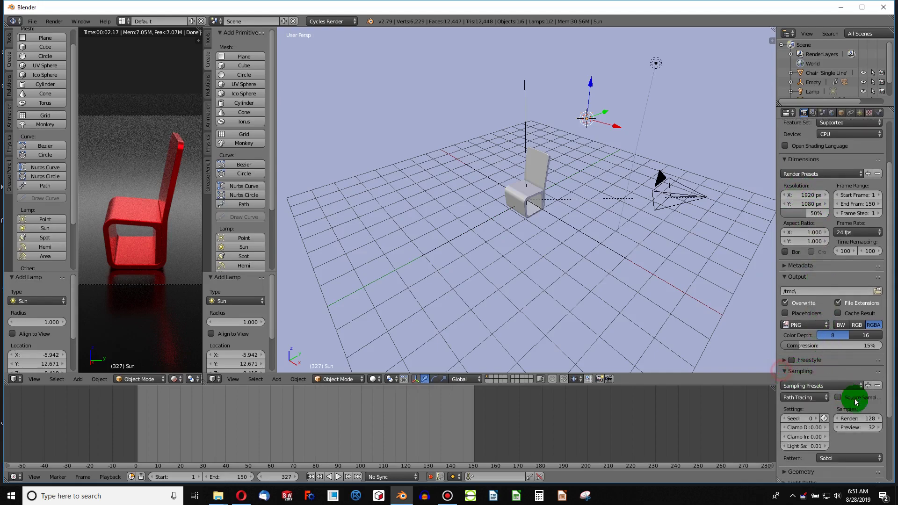
pyautogui.click(867, 419)
pyautogui.write('300')
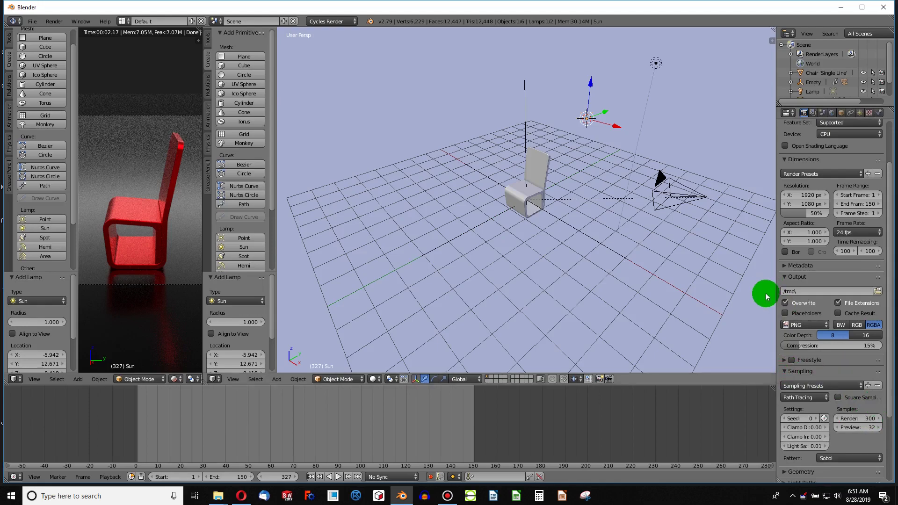
pyautogui.scroll(-4, 812, 351)
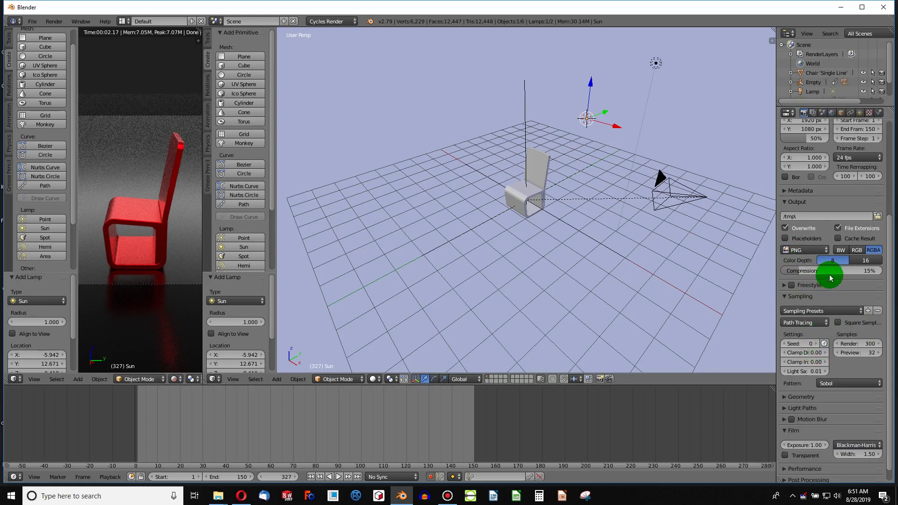
pyautogui.scroll(-1, 809, 323)
pyautogui.scroll(8, 816, 365)
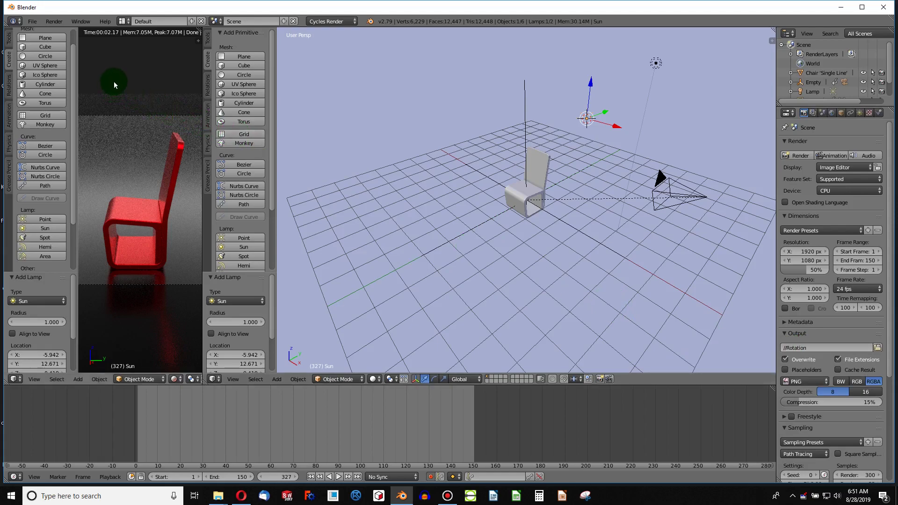
# - Save the scene as Render Video.blend, confirm PNG output format, and bring up the Render menu
pyautogui.click(32, 21)
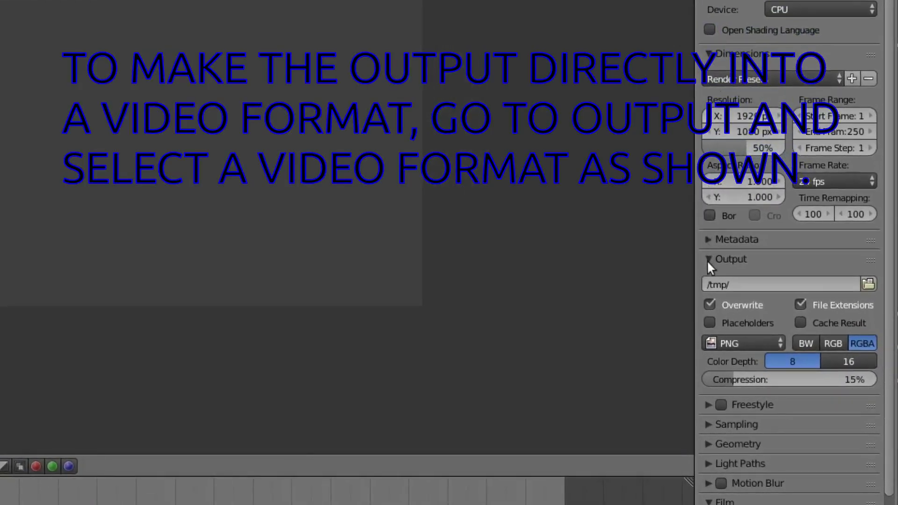
pyautogui.click(708, 259)
pyautogui.click(707, 259)
pyautogui.click(759, 343)
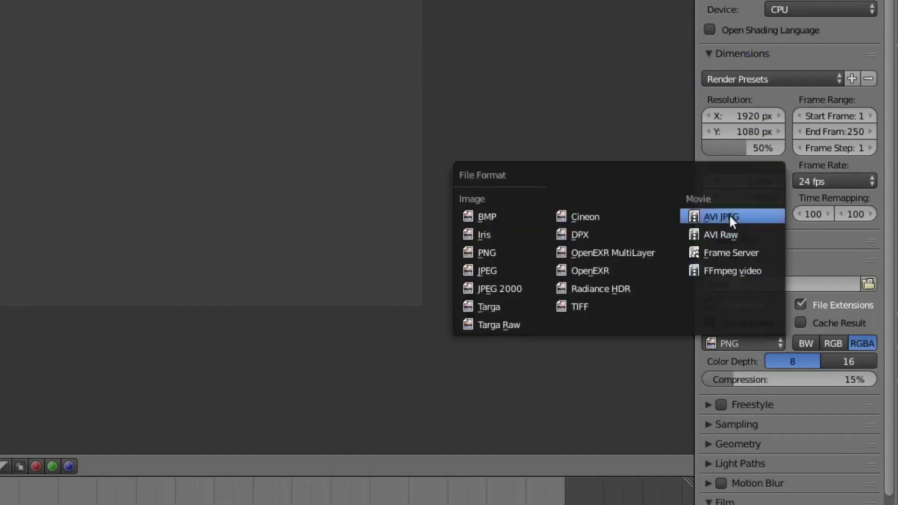
pyautogui.moveTo(54, 22); pyautogui.dragTo(64, 44)
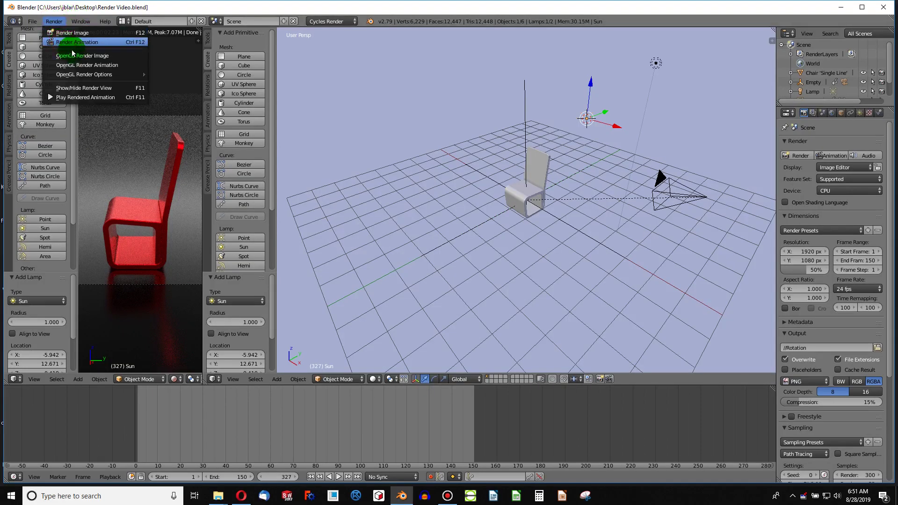
# - Choose Render Animation to start rendering the 150-frame turntable
pyautogui.moveTo(74, 52); pyautogui.dragTo(74, 42)
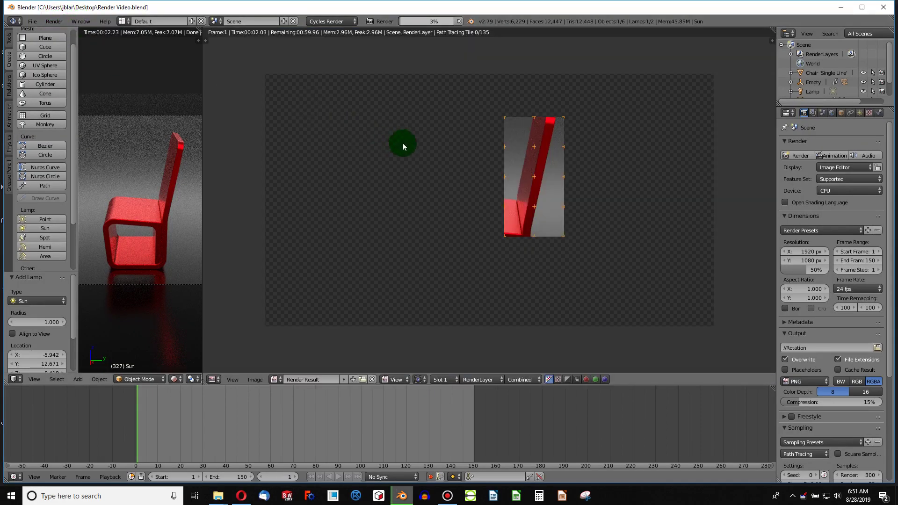